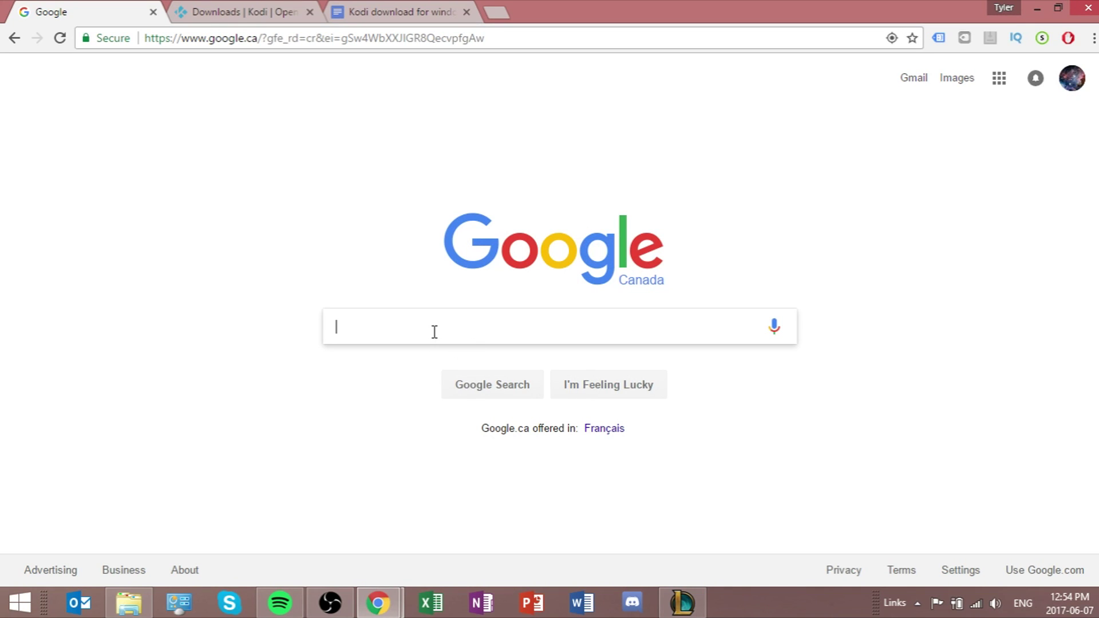
# Search Google for "kodi download" and open the official kodi.tv downloads page from the results
pyautogui.write('kodi')
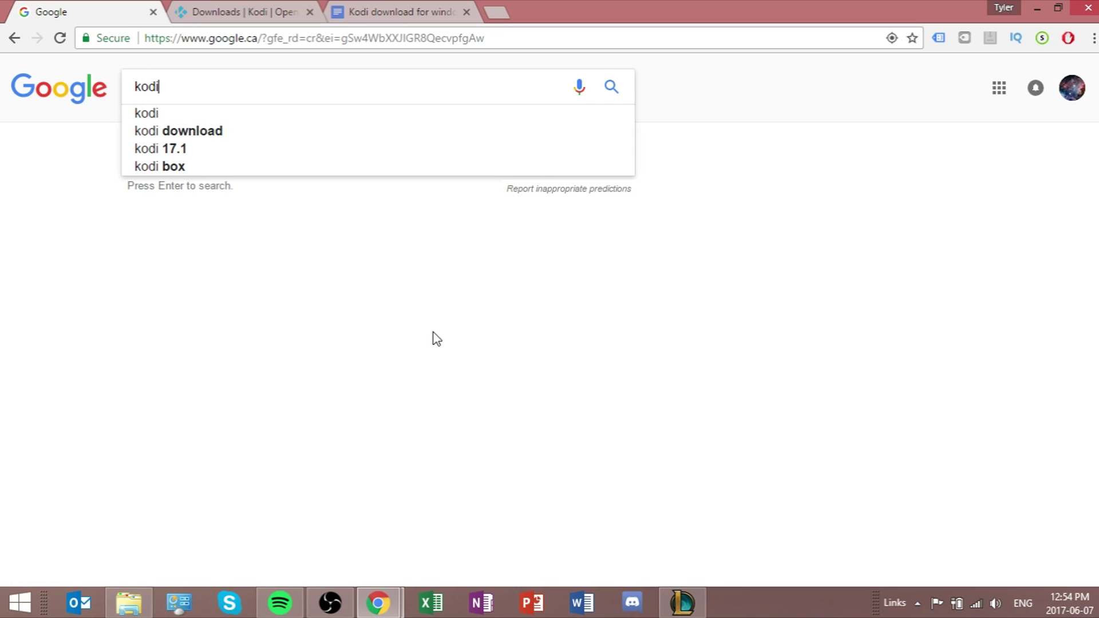
pyautogui.write(' download')
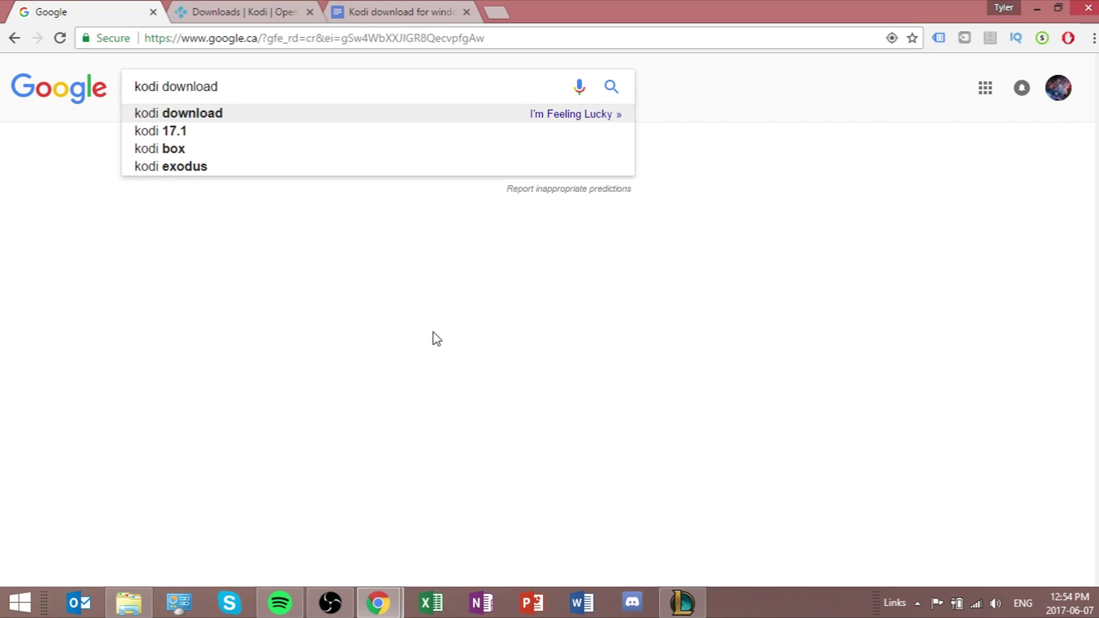
pyautogui.press('Return')
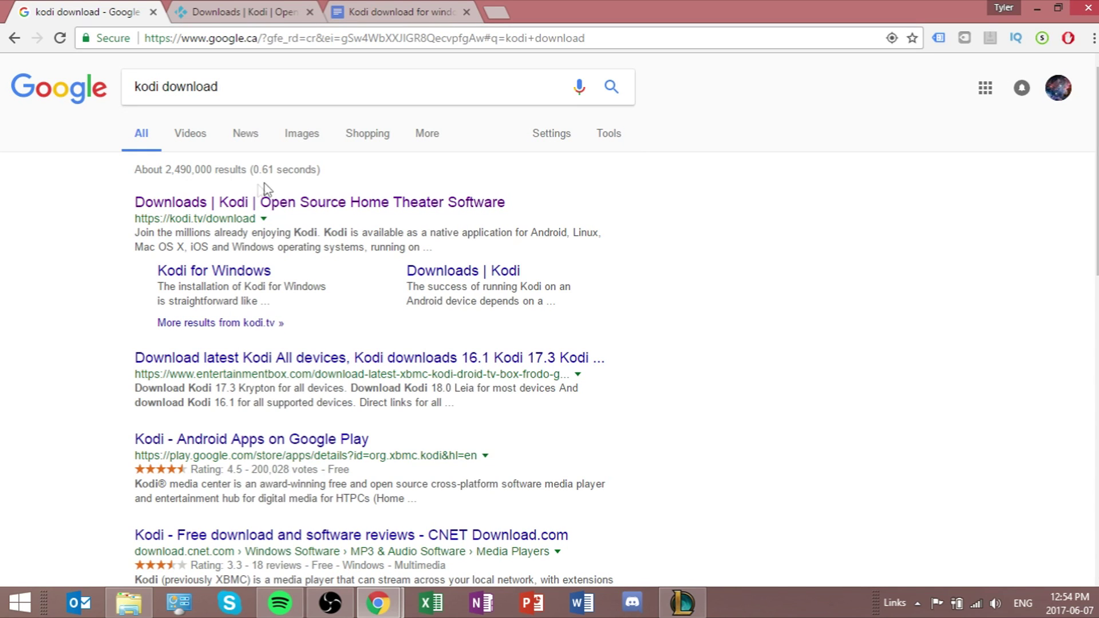
pyautogui.click(239, 203)
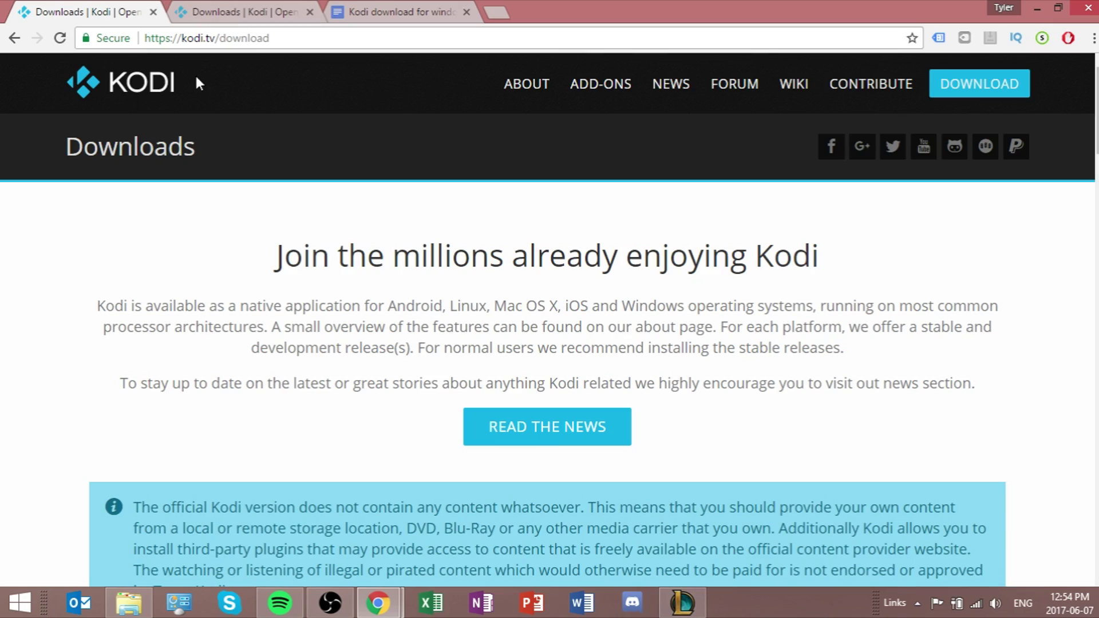
# Download the recommended 32-bit release installer of Kodi v17.3 "Krypton" for Windows
pyautogui.scroll(-9, 358, 166)
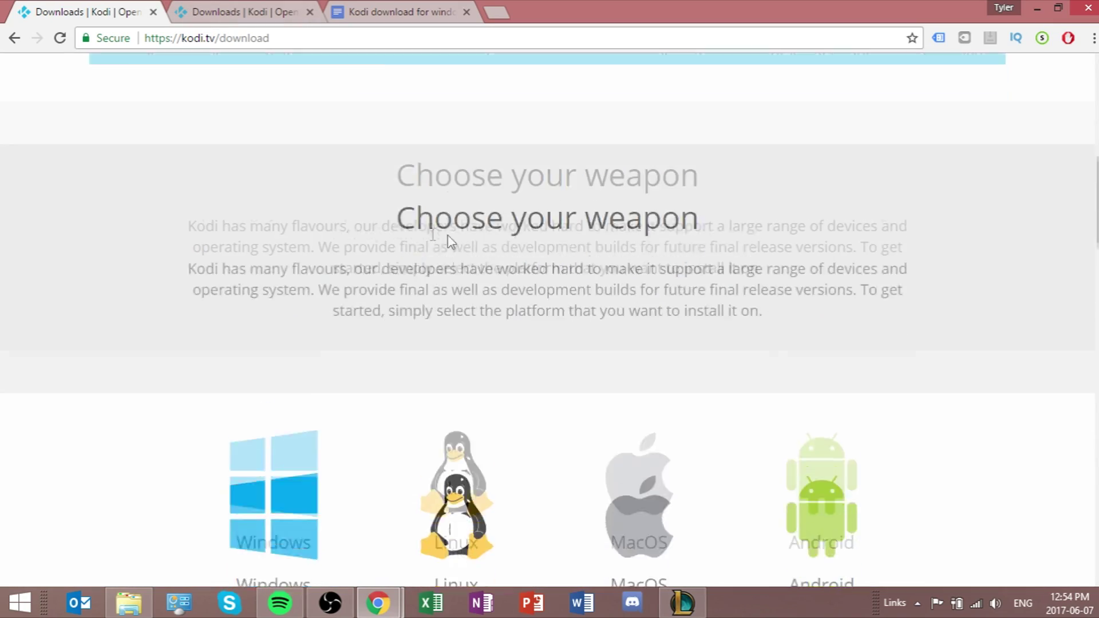
pyautogui.scroll(-3, 450, 240)
pyautogui.scroll(-2, 385, 198)
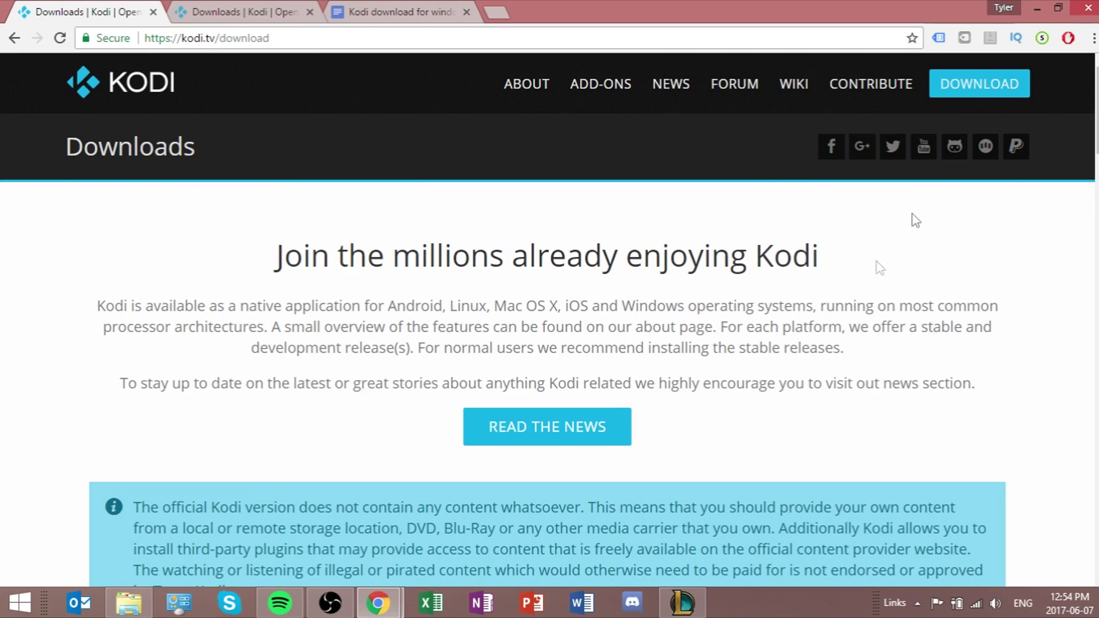
pyautogui.scroll(-9, 559, 258)
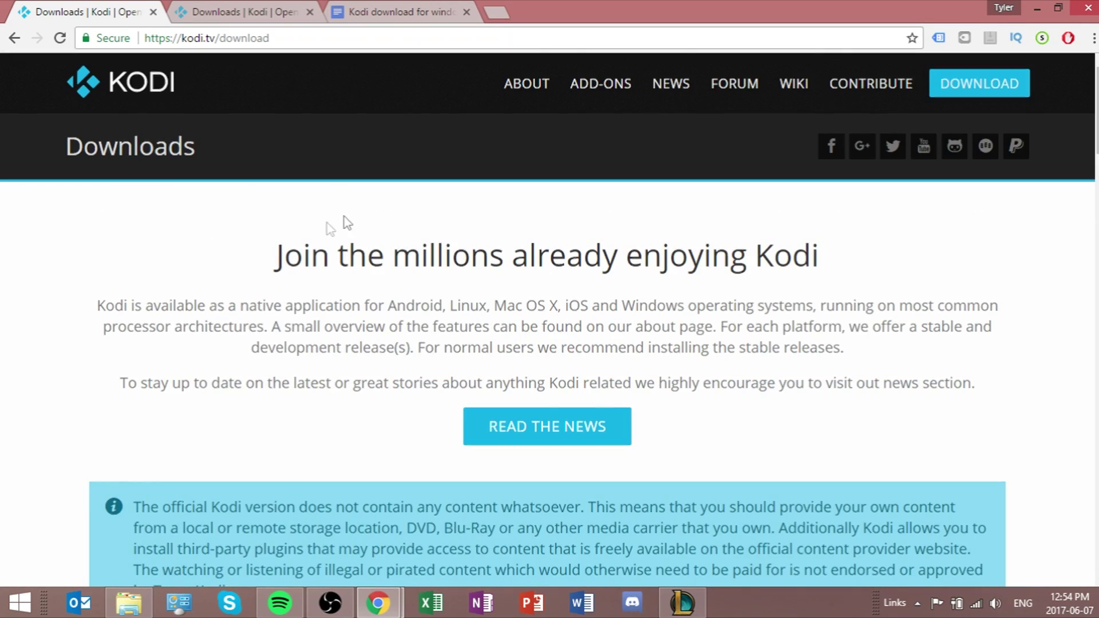
pyautogui.scroll(-9, 344, 221)
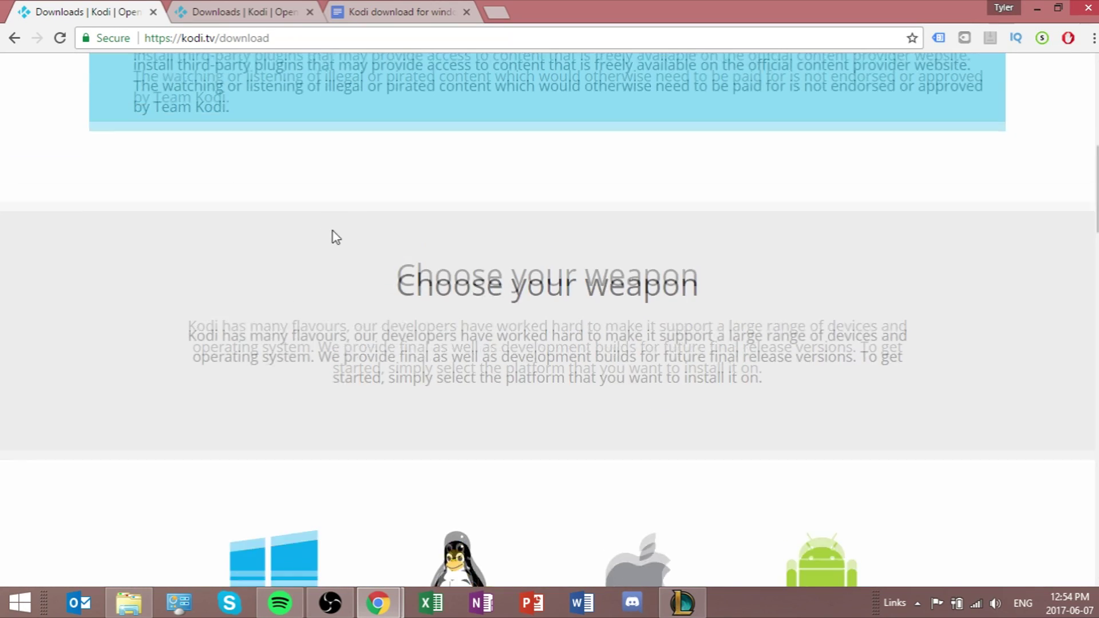
pyautogui.scroll(-5, 260, 269)
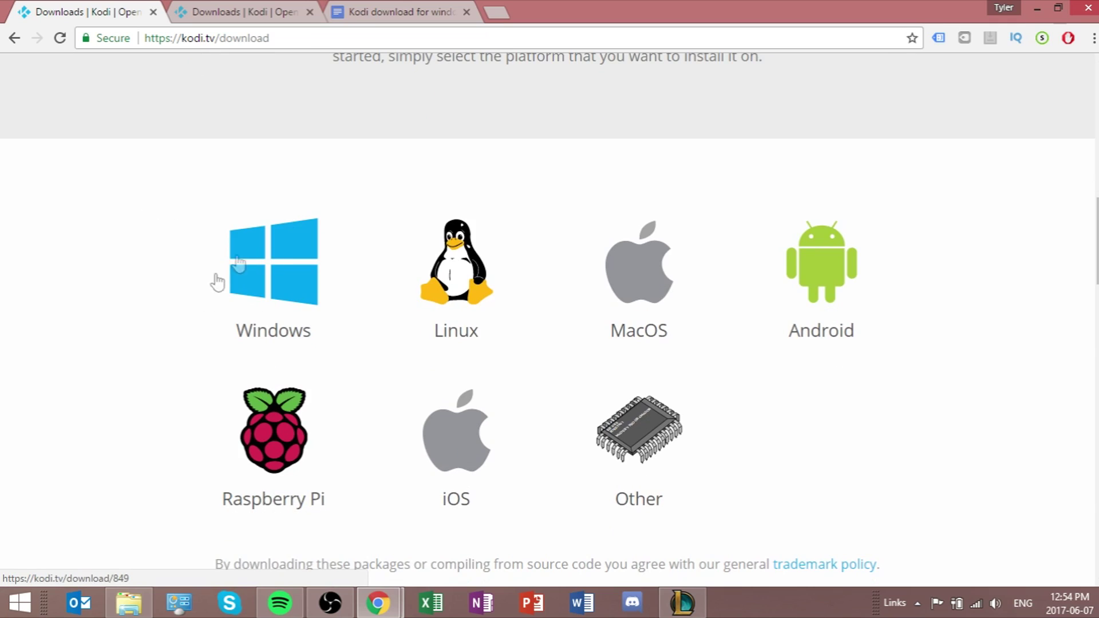
pyautogui.scroll(-2, 223, 229)
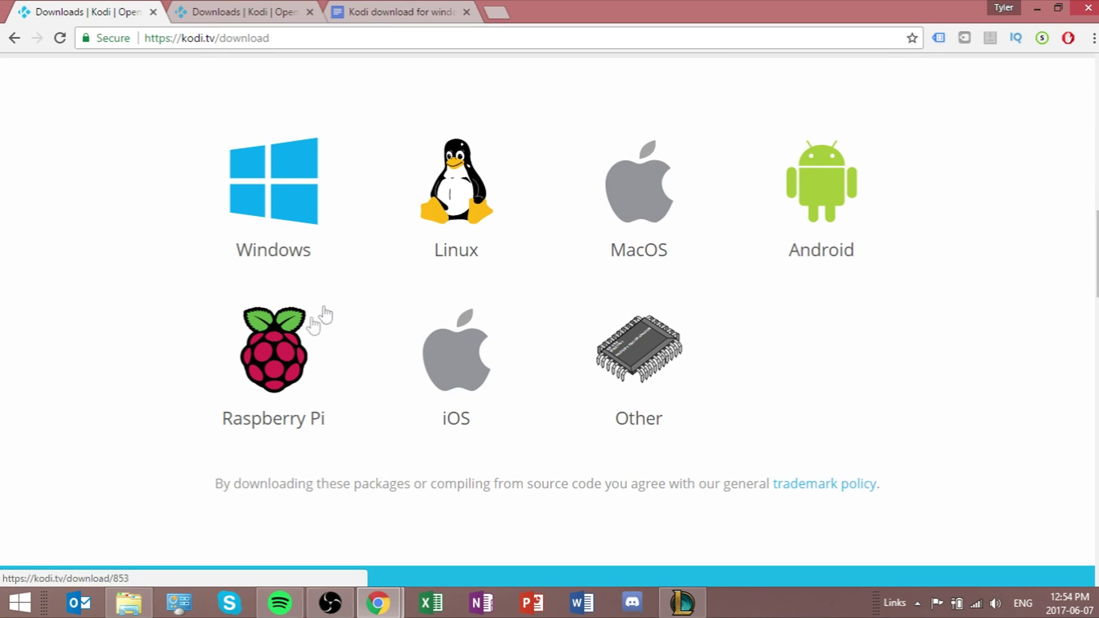
pyautogui.click(299, 245)
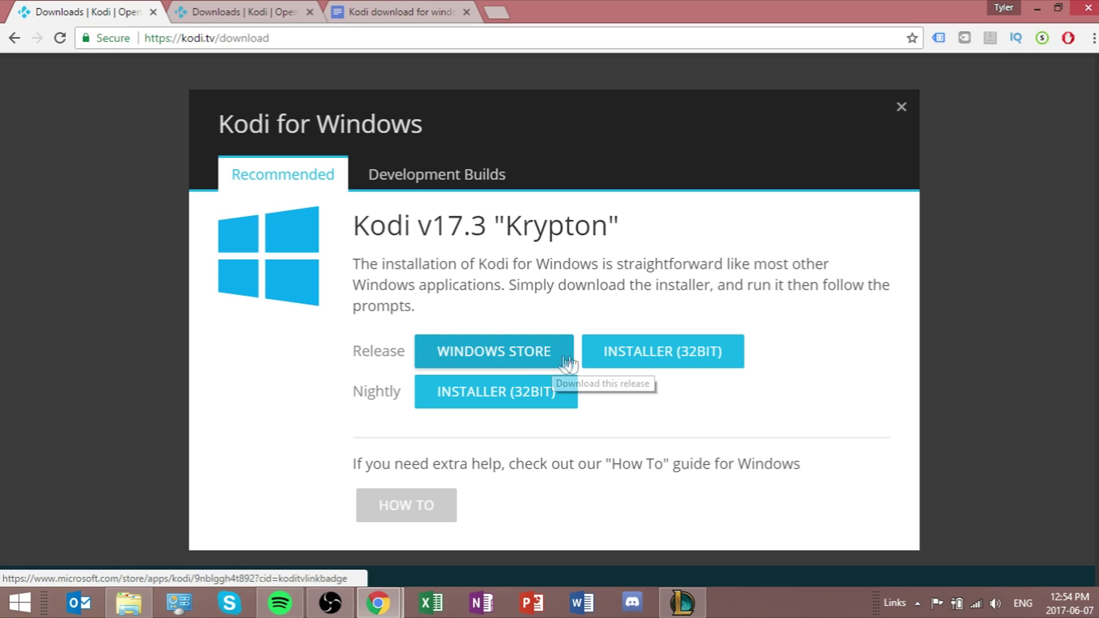
pyautogui.click(635, 360)
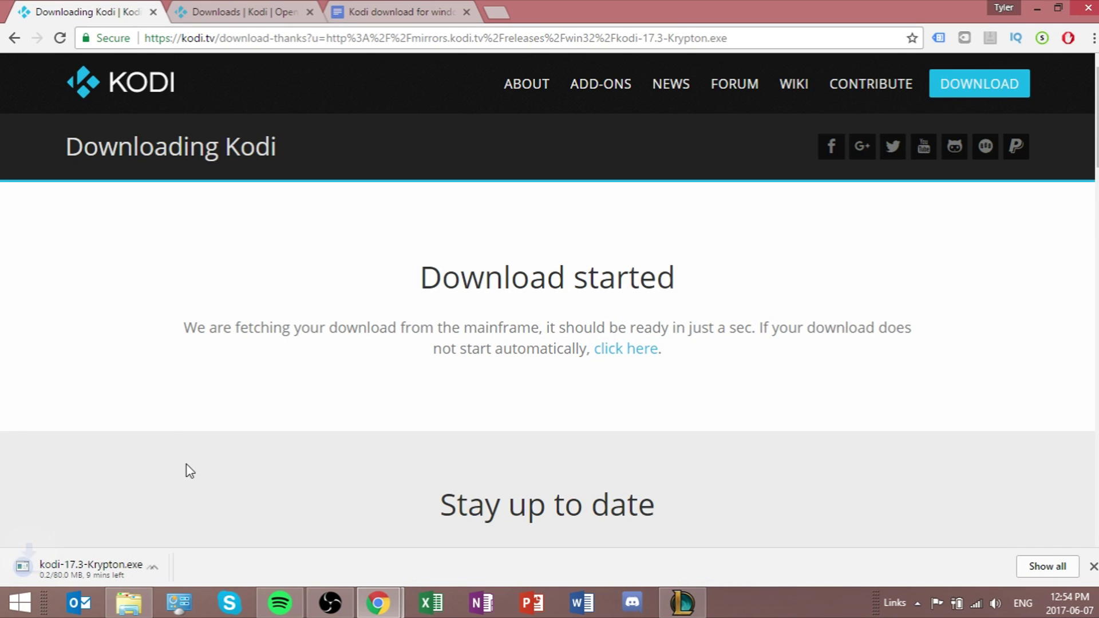
# Run the downloaded kodi-17.3-Krypton.exe and allow it to make changes to the computer
pyautogui.scroll(-1, 166, 486)
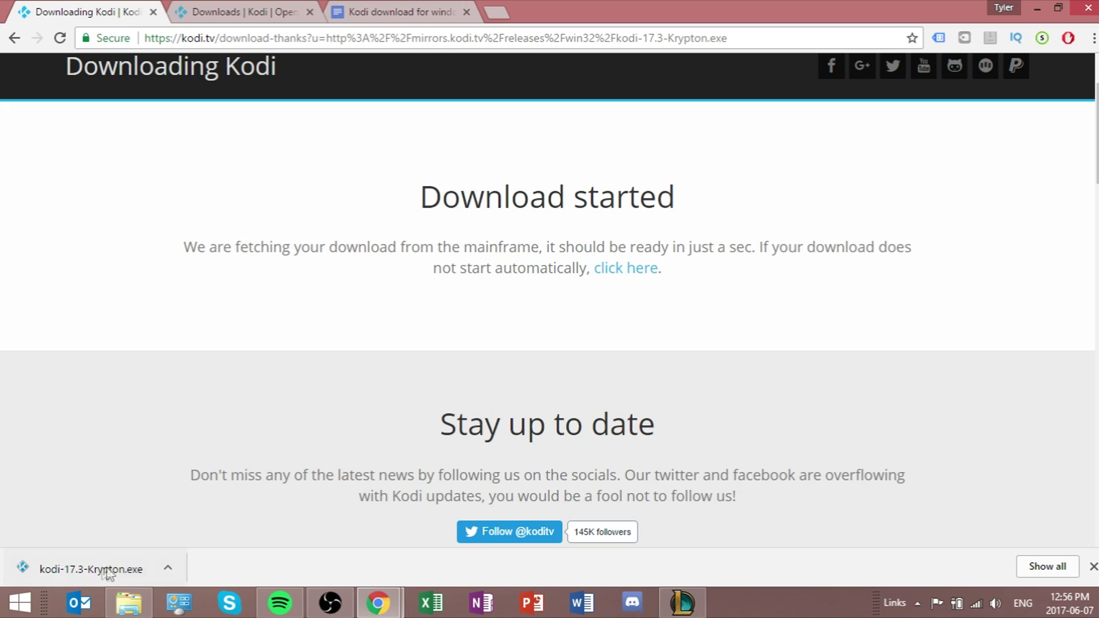
pyautogui.click(91, 567)
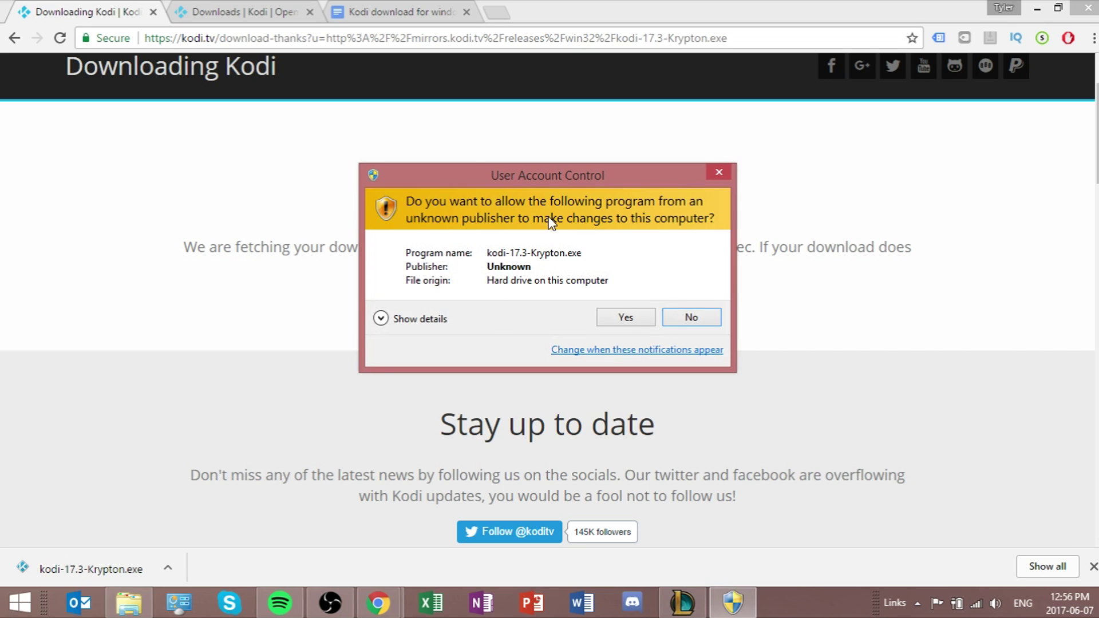
pyautogui.moveTo(563, 170); pyautogui.dragTo(539, 157)
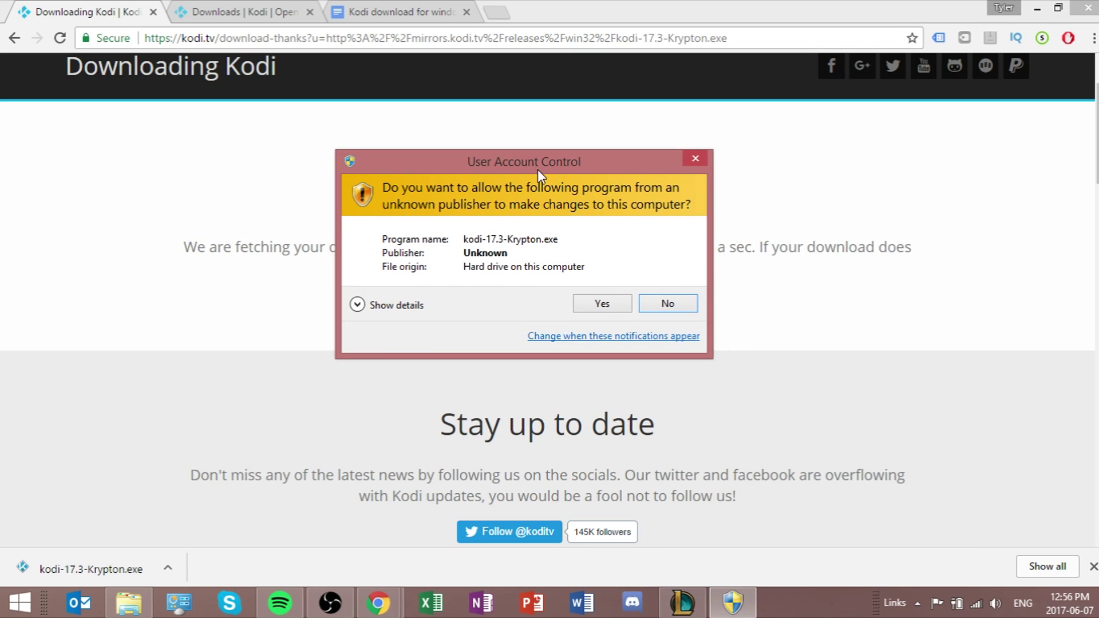
pyautogui.click(598, 306)
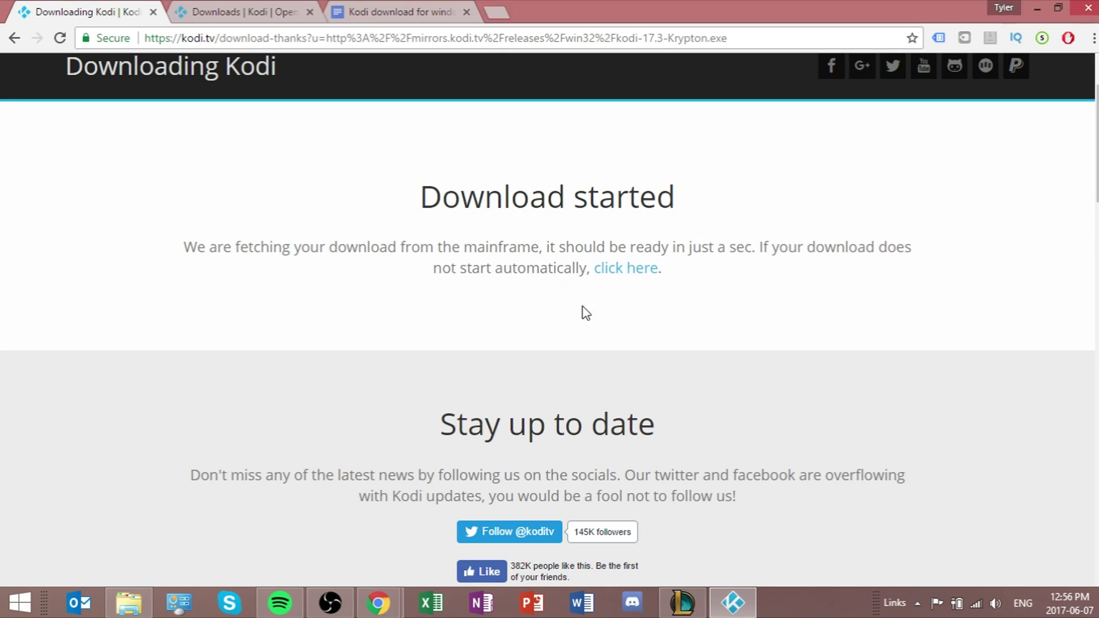
# Proceed past the Kodi Setup welcome page and accept the license agreement
pyautogui.moveTo(573, 152); pyautogui.dragTo(562, 131)
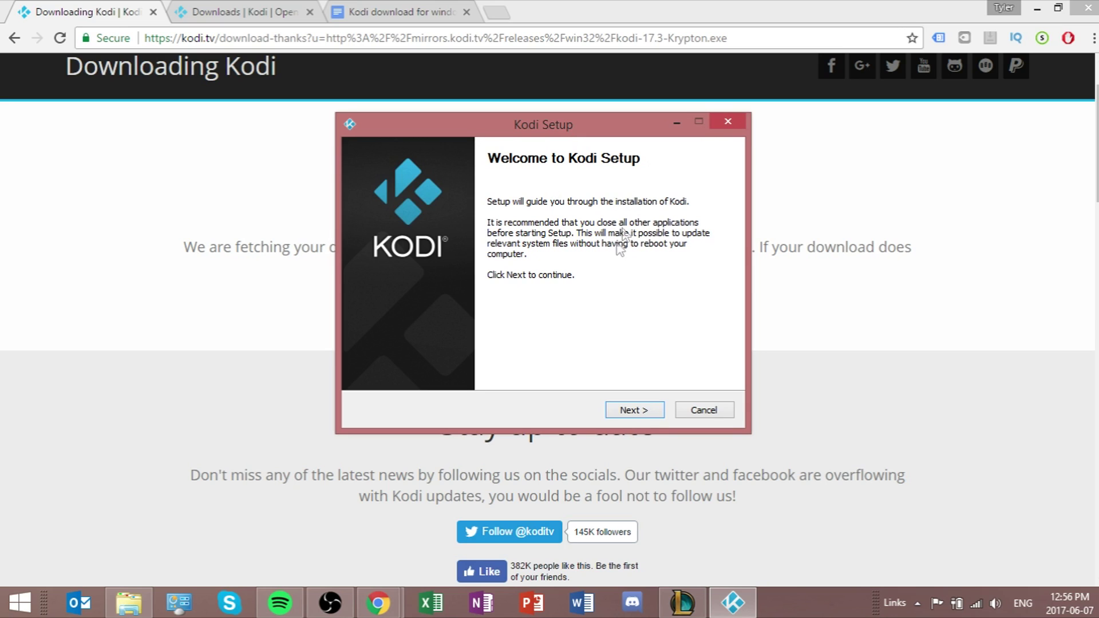
pyautogui.click(633, 410)
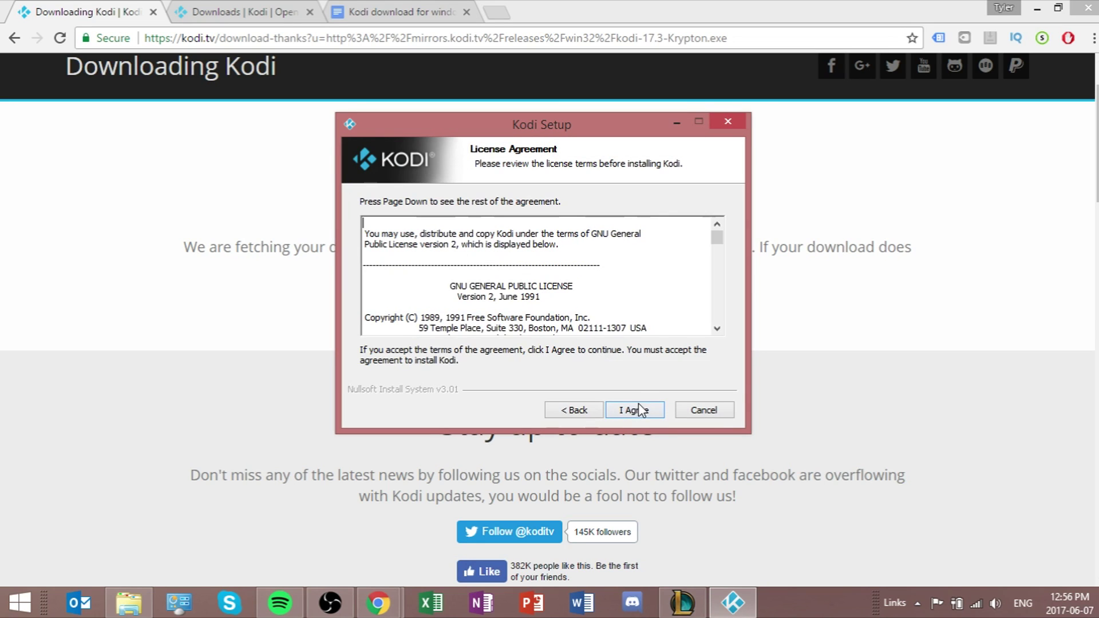
pyautogui.scroll(-20, 543, 285)
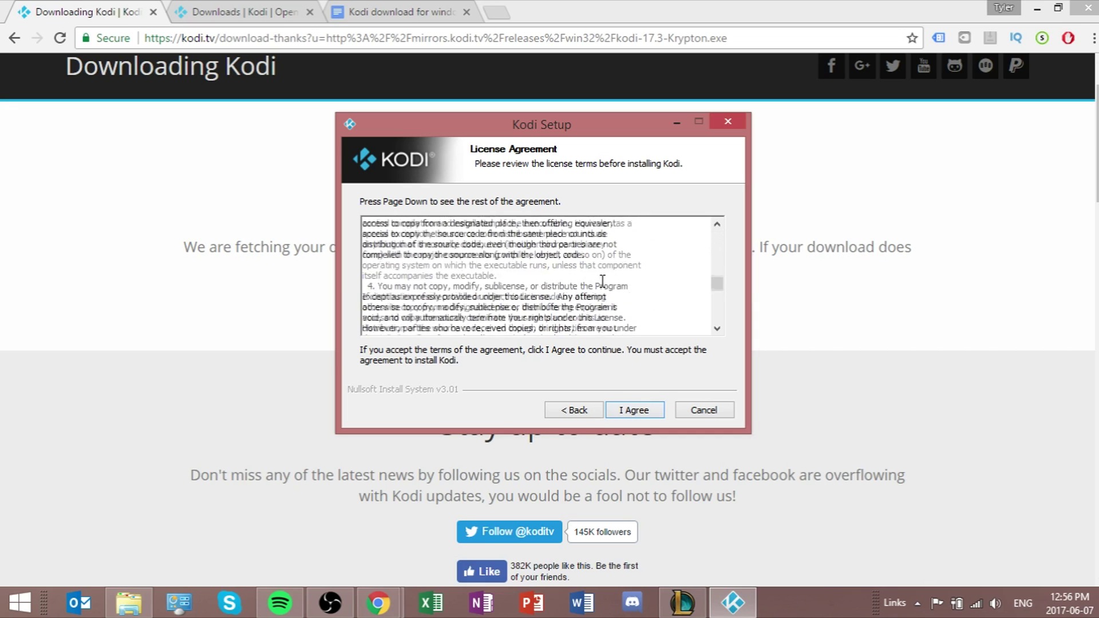
pyautogui.click(633, 409)
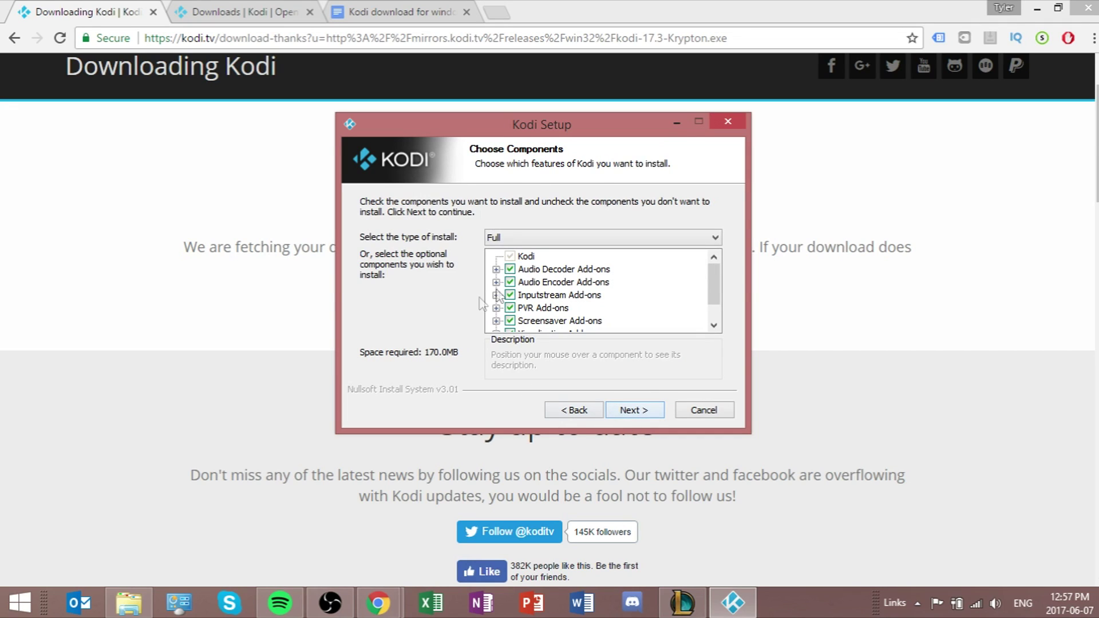
# Exclude the Inputstream Add-ons, PVR Add-ons and Microsoft Visual C++ packages from the installation and continue to the install location
pyautogui.click(509, 295)
pyautogui.click(714, 326)
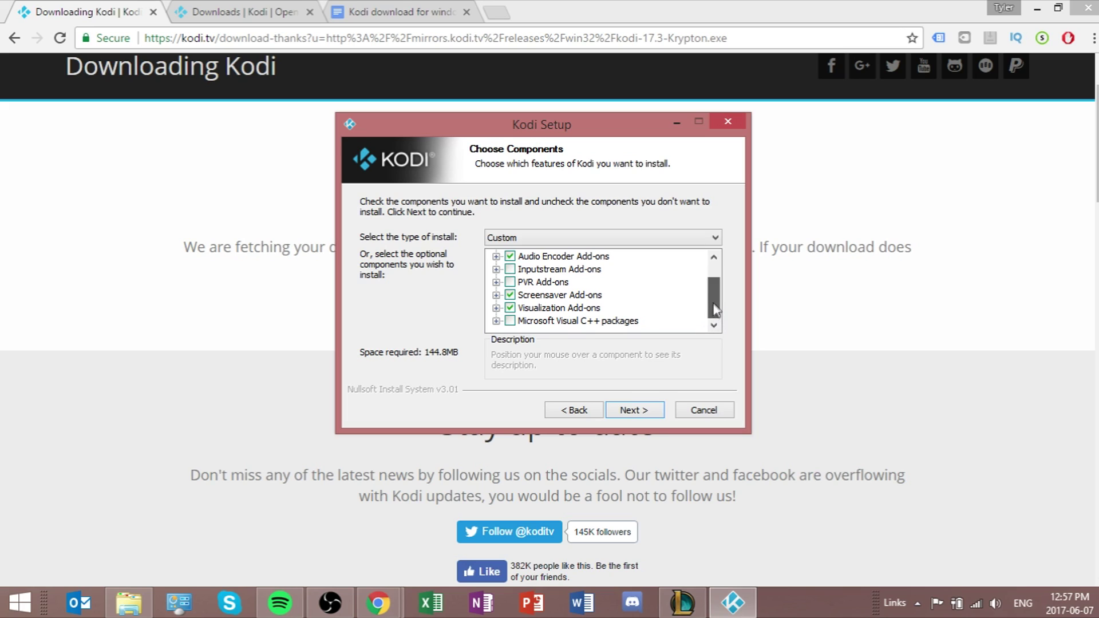
pyautogui.moveTo(715, 310); pyautogui.dragTo(718, 289)
pyautogui.scroll(-2, 722, 289)
pyautogui.click(634, 412)
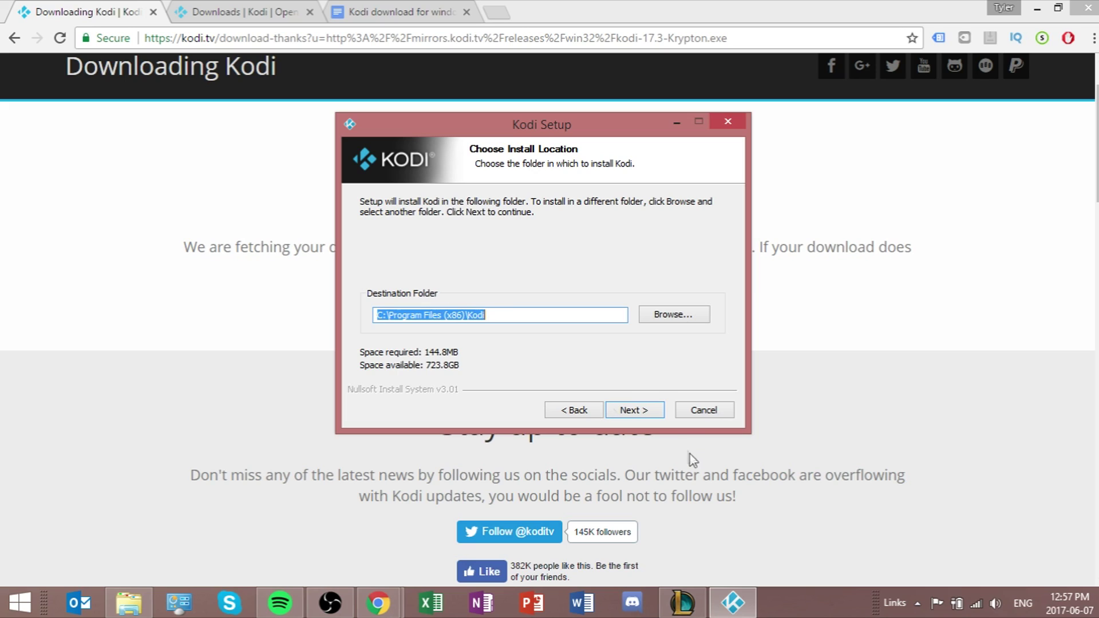
# Install Kodi in C:\Program Files (x86)\Kodi with the Start Menu folder Kodi, and finish setup with Run Kodi enabled
pyautogui.click(644, 412)
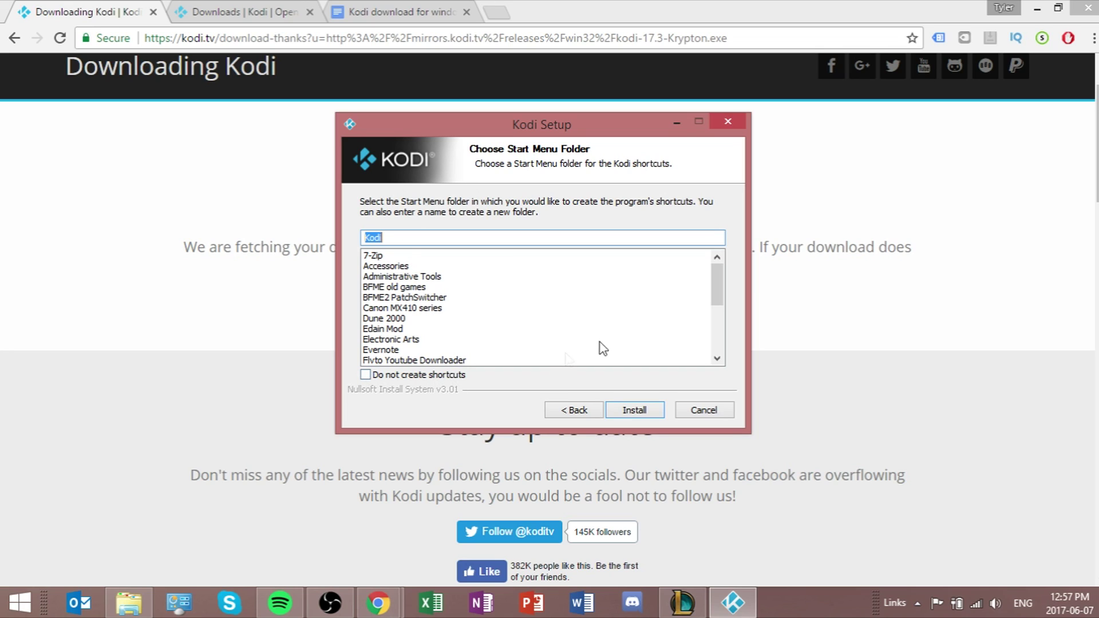
pyautogui.moveTo(716, 297); pyautogui.dragTo(719, 375)
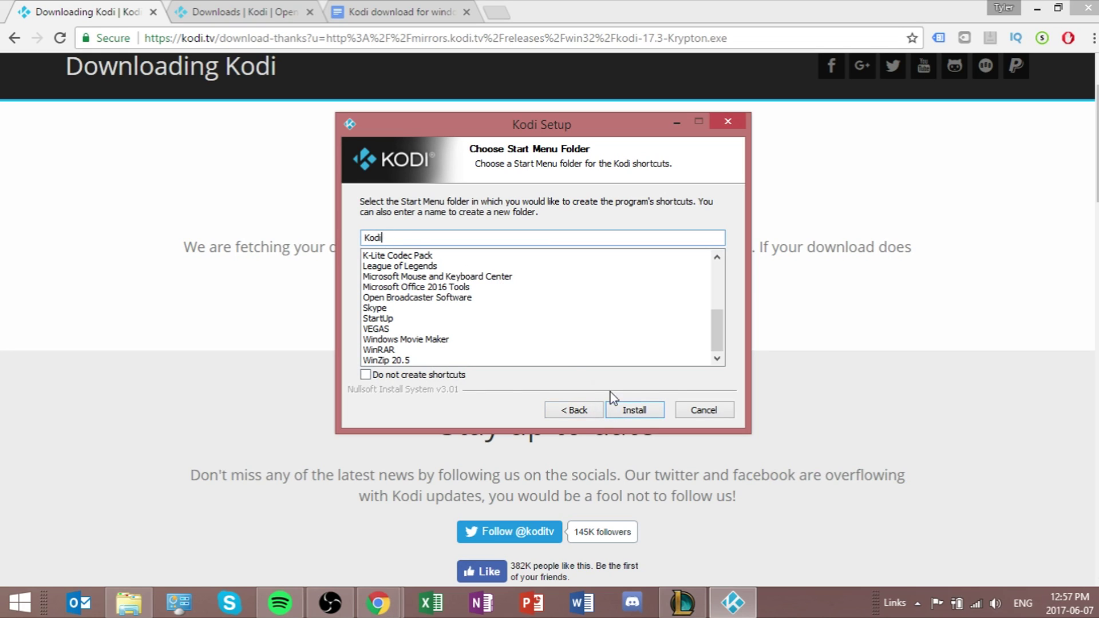
pyautogui.click(637, 409)
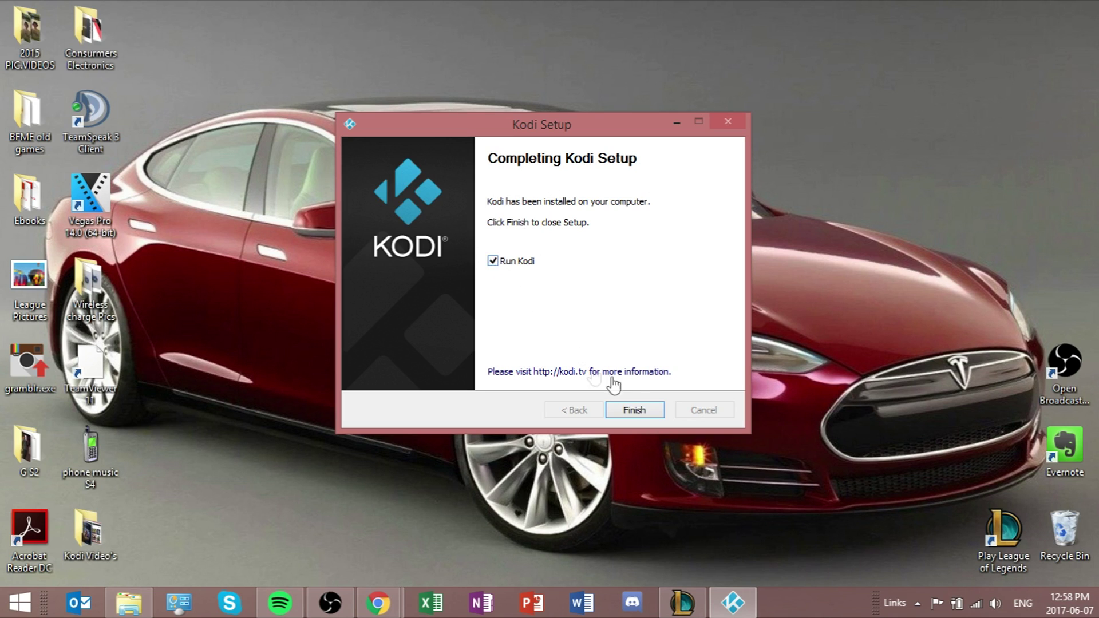
pyautogui.click(635, 410)
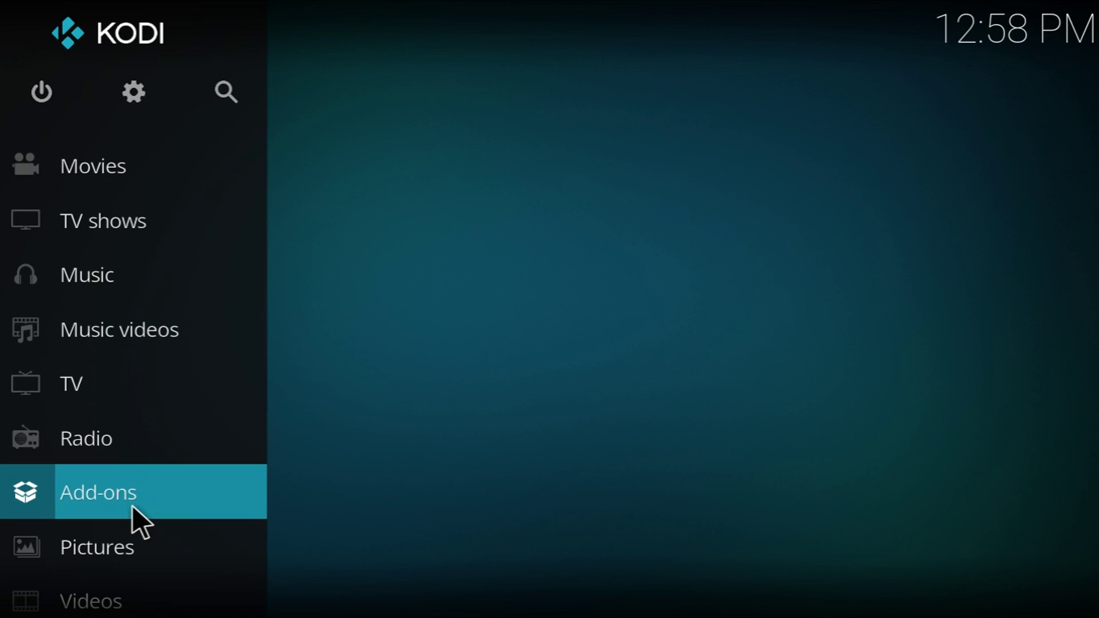
# Enable Unknown sources in Kodi's add-on system settings and accept the warning about access to personal data
pyautogui.scroll(-4, 132, 506)
pyautogui.scroll(8, 133, 506)
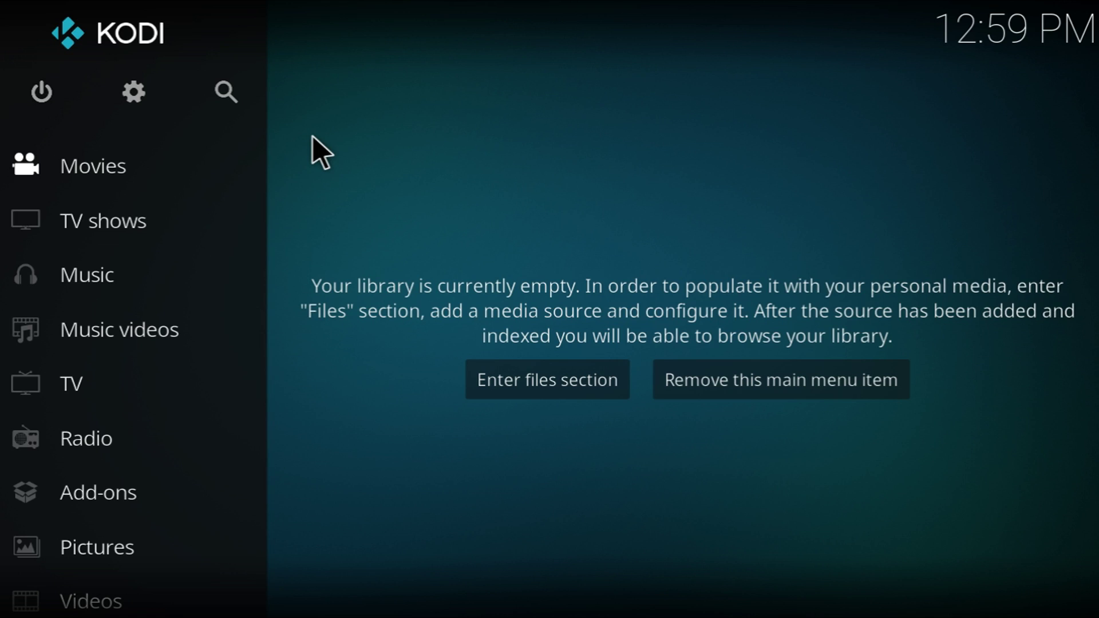
pyautogui.click(132, 90)
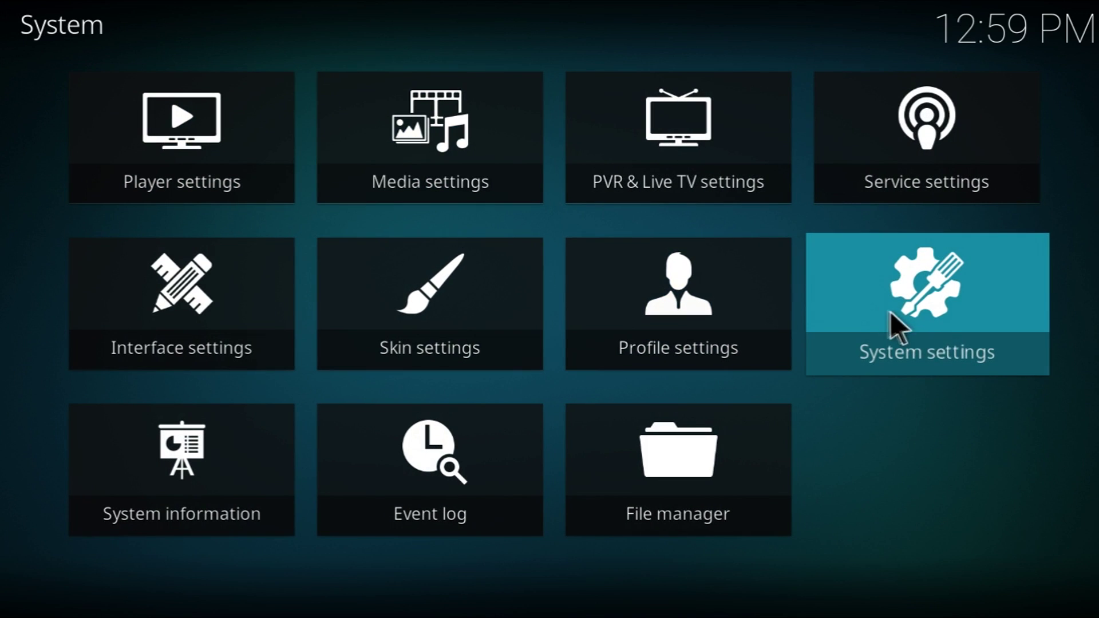
pyautogui.click(931, 298)
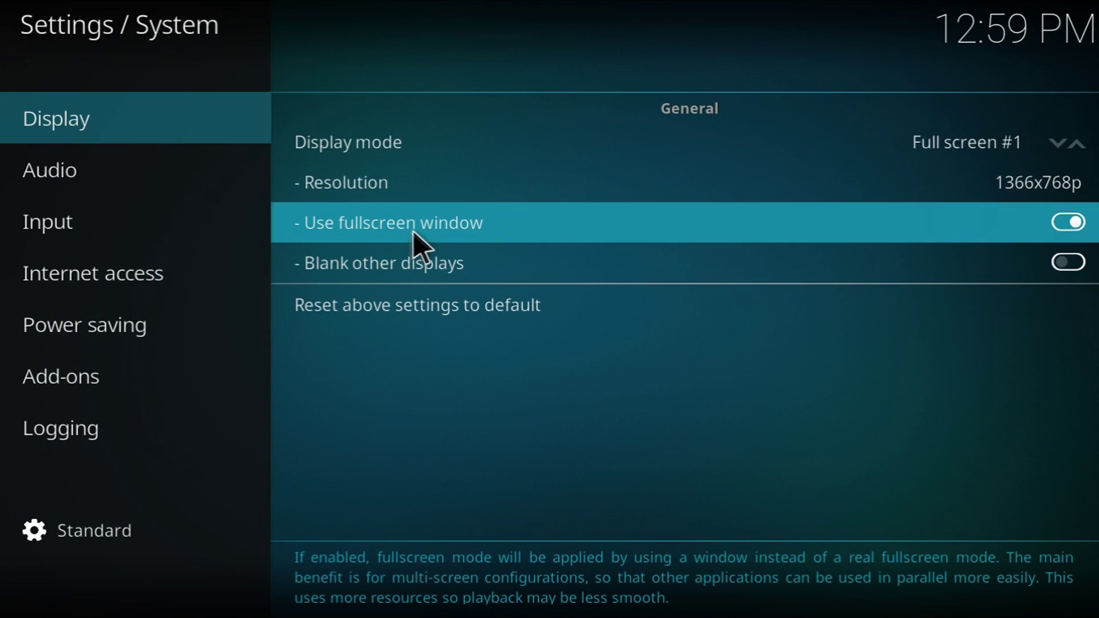
pyautogui.moveTo(187, 357)
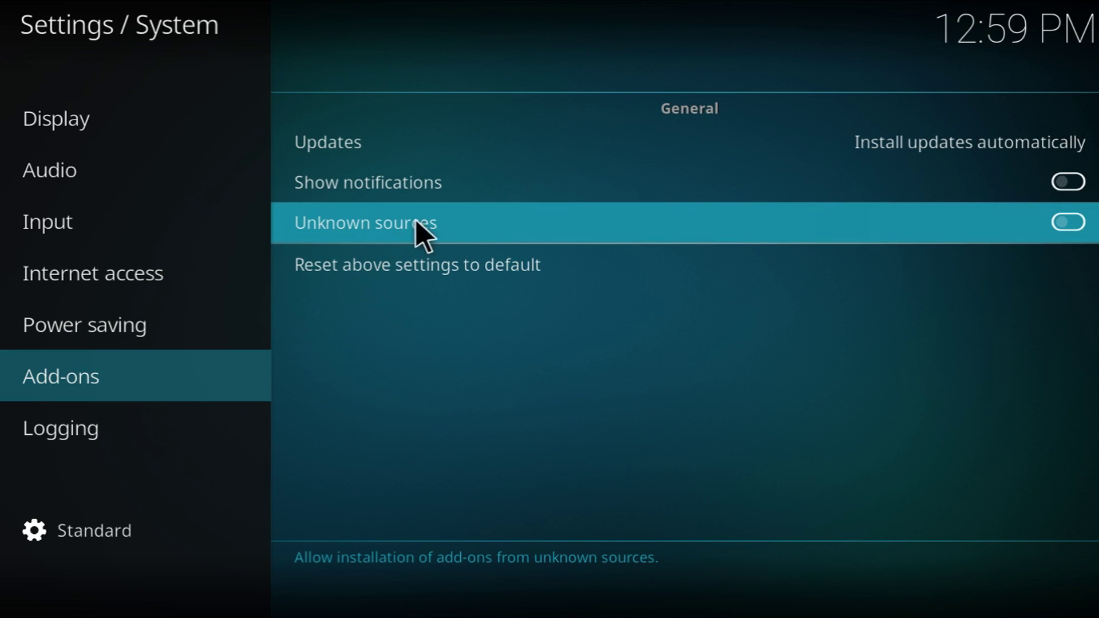
pyautogui.click(1069, 225)
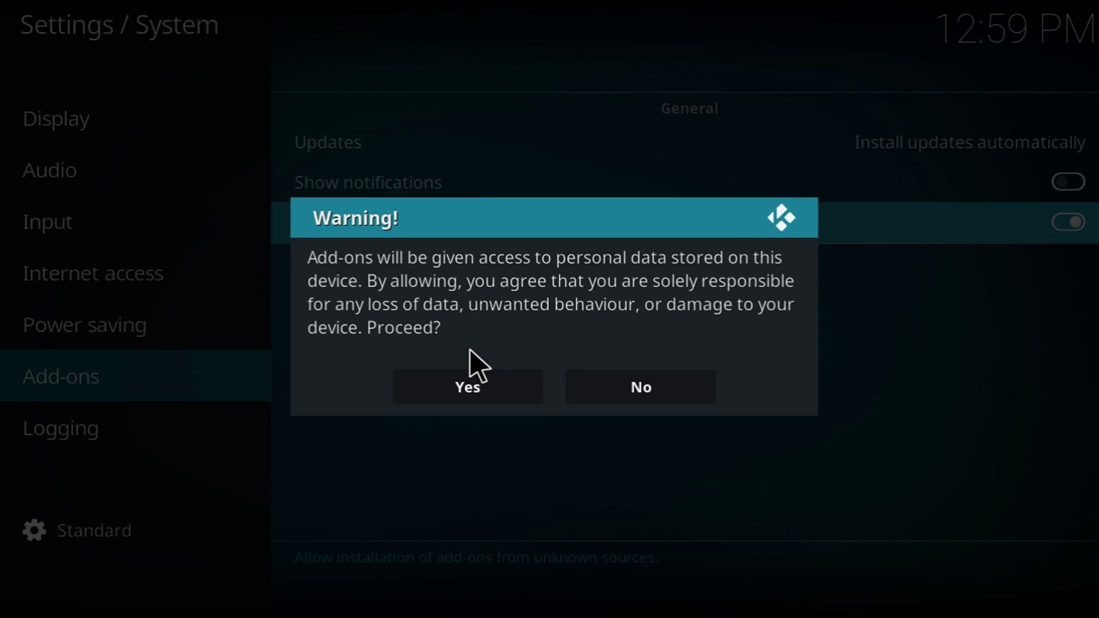
pyautogui.click(488, 380)
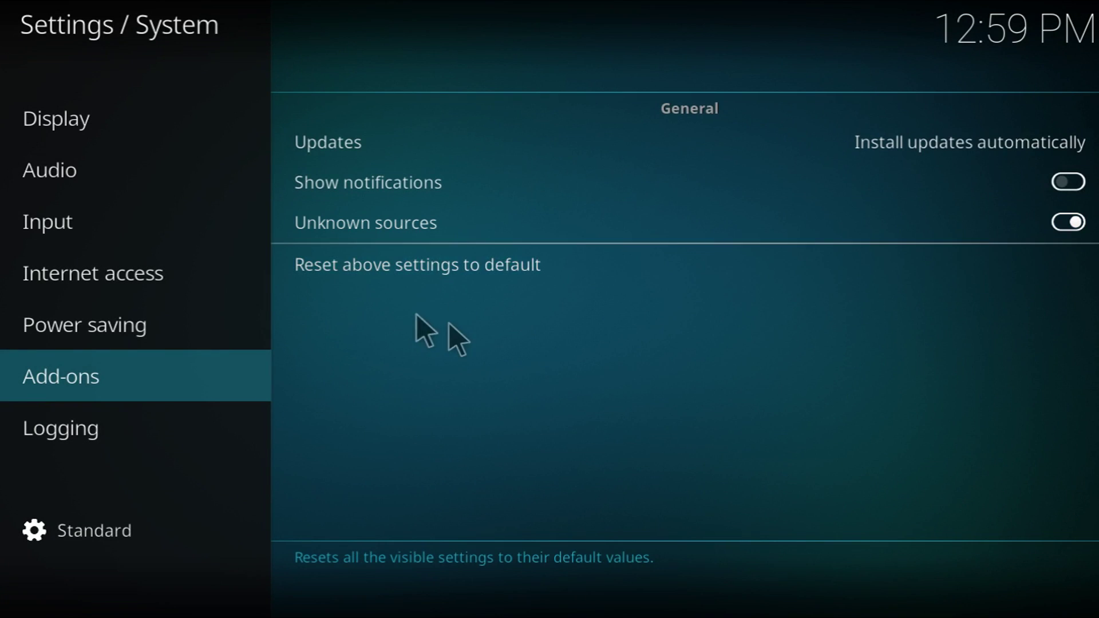
# Leave the system settings and return to the Kodi home screen
pyautogui.moveTo(172, 126)
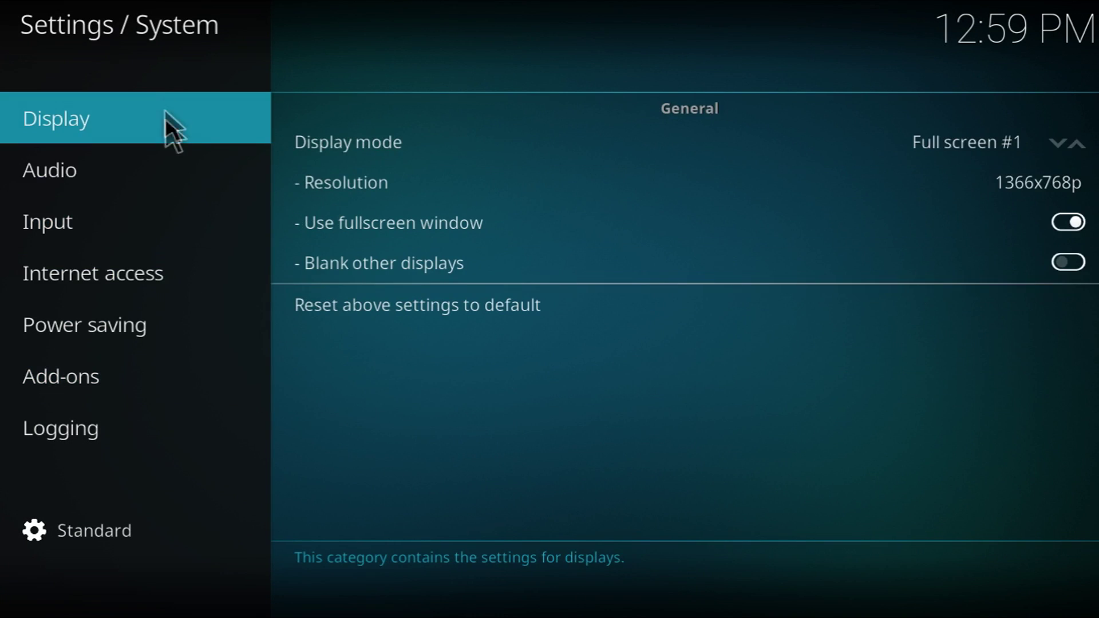
pyautogui.rightClick(344, 40)
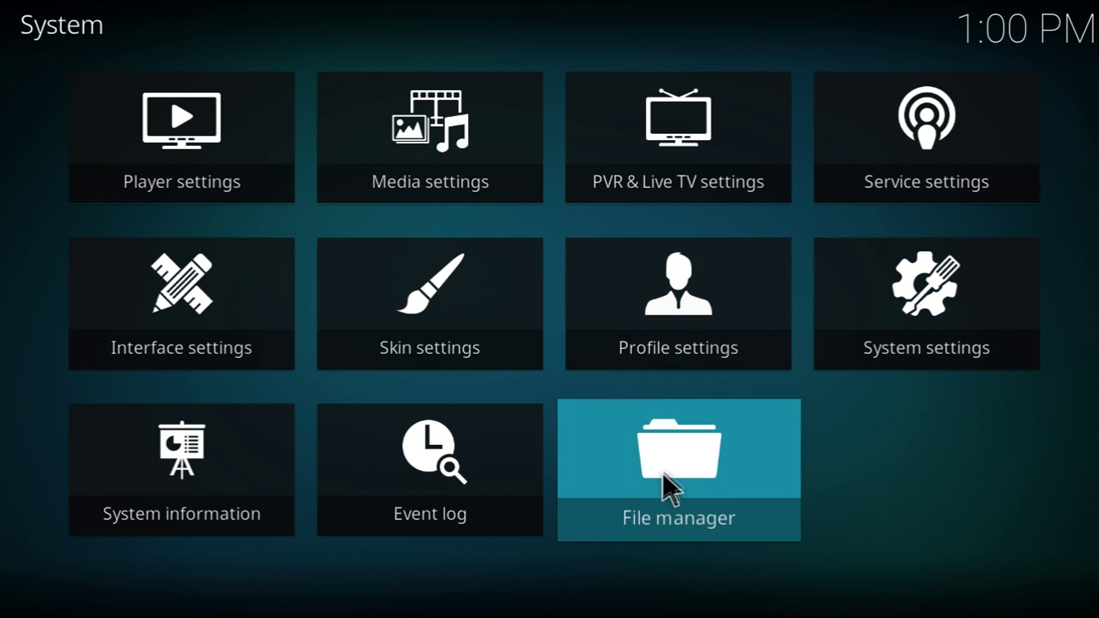
pyautogui.rightClick(883, 452)
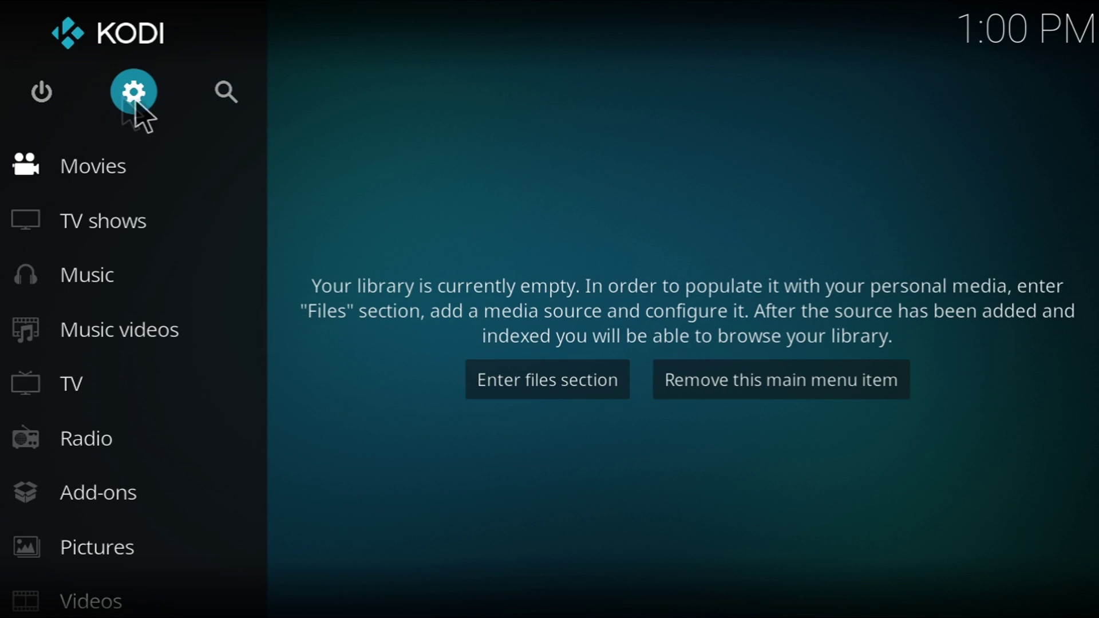
# Open the file manager from the system settings and start adding a new file source
pyautogui.click(139, 91)
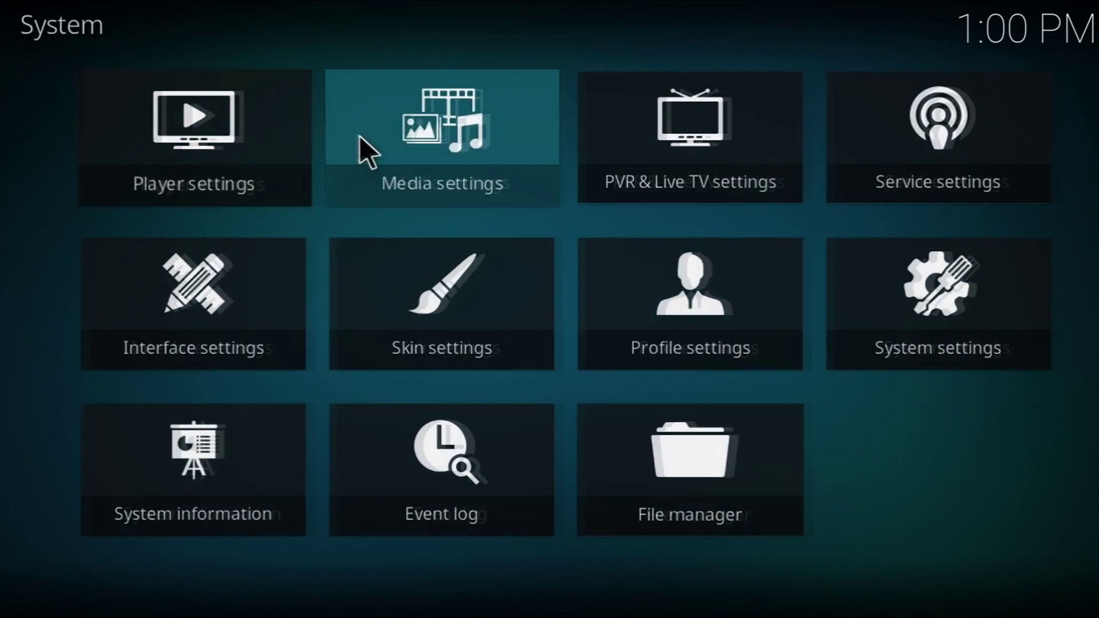
pyautogui.click(745, 480)
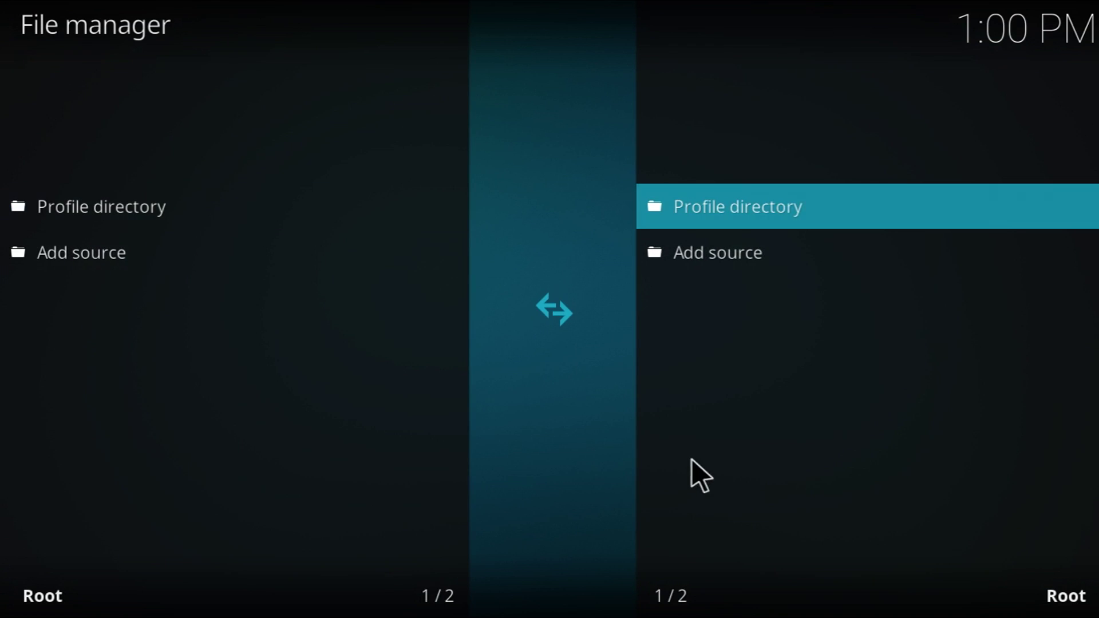
pyautogui.click(93, 245)
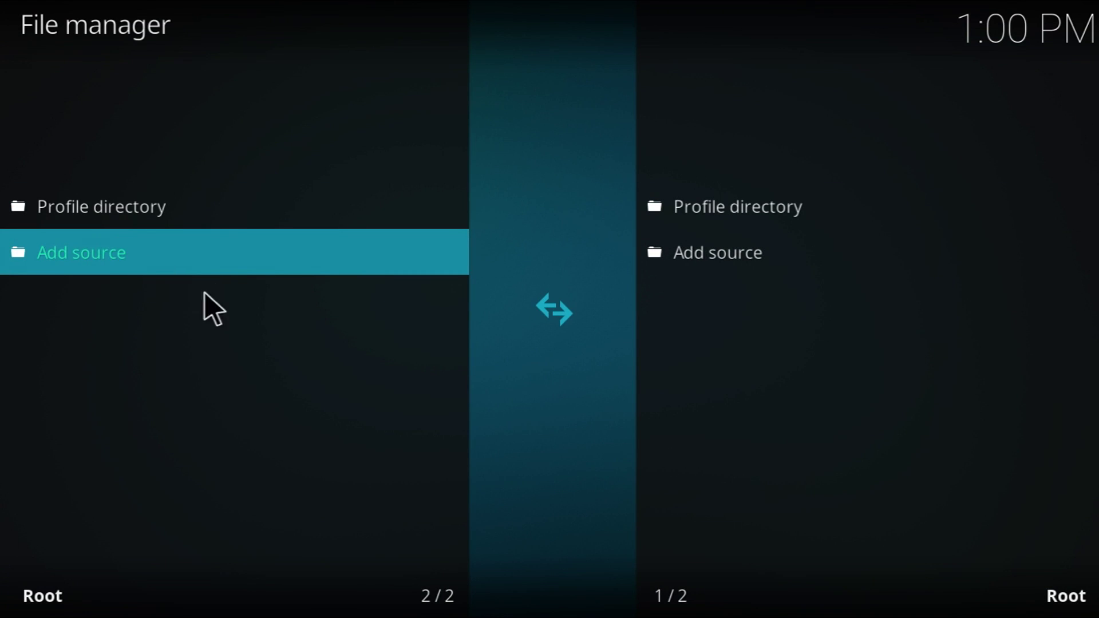
pyautogui.click(124, 254)
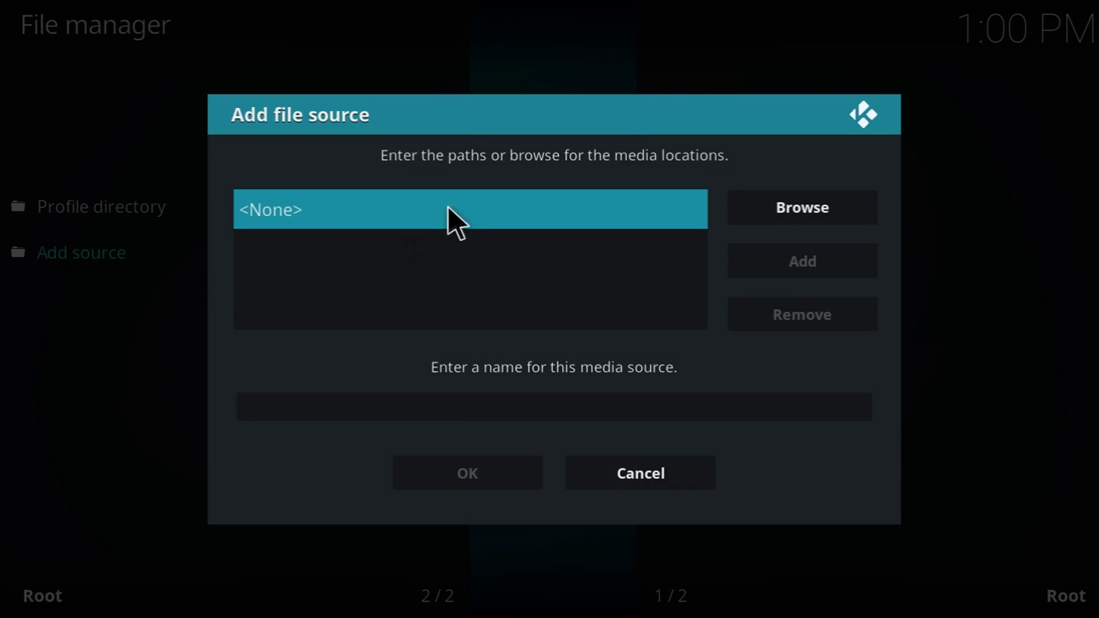
pyautogui.click(449, 209)
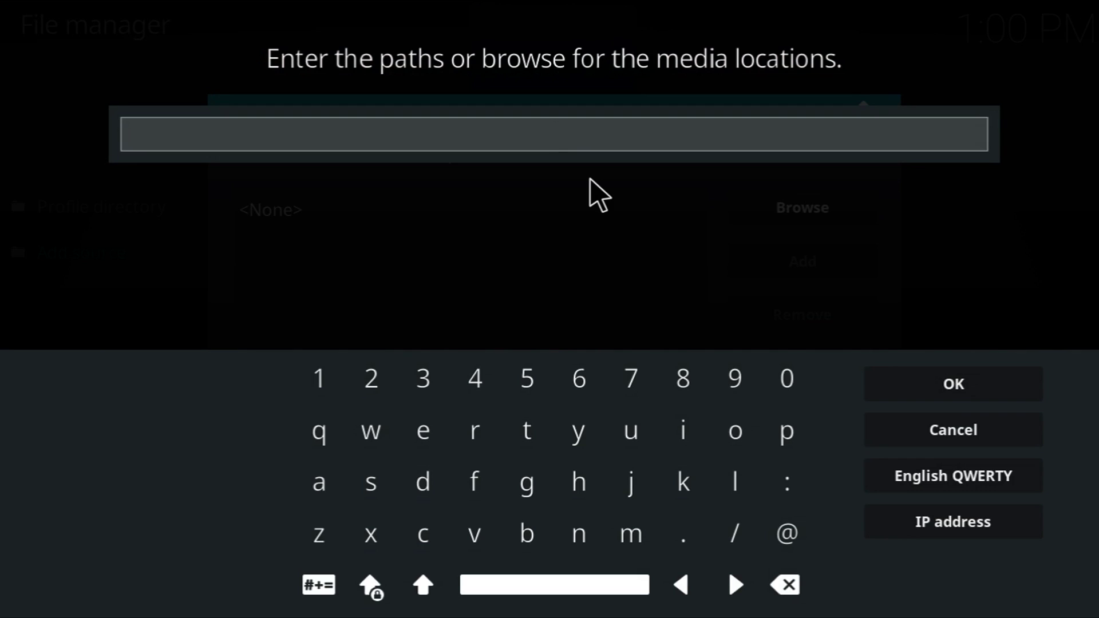
pyautogui.write('http:')
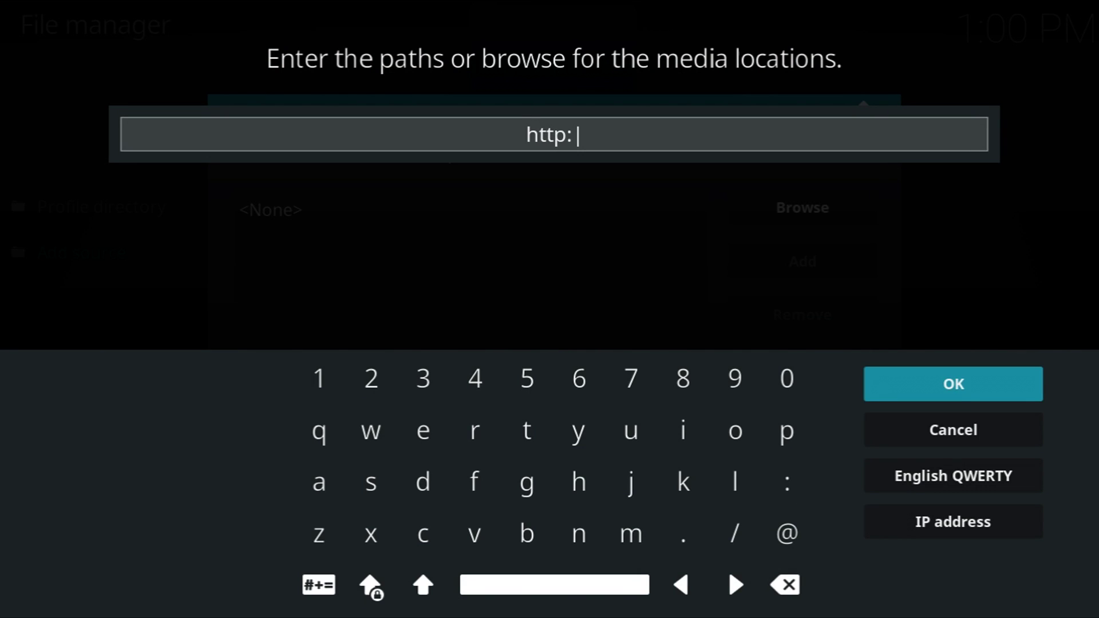
pyautogui.write('//')
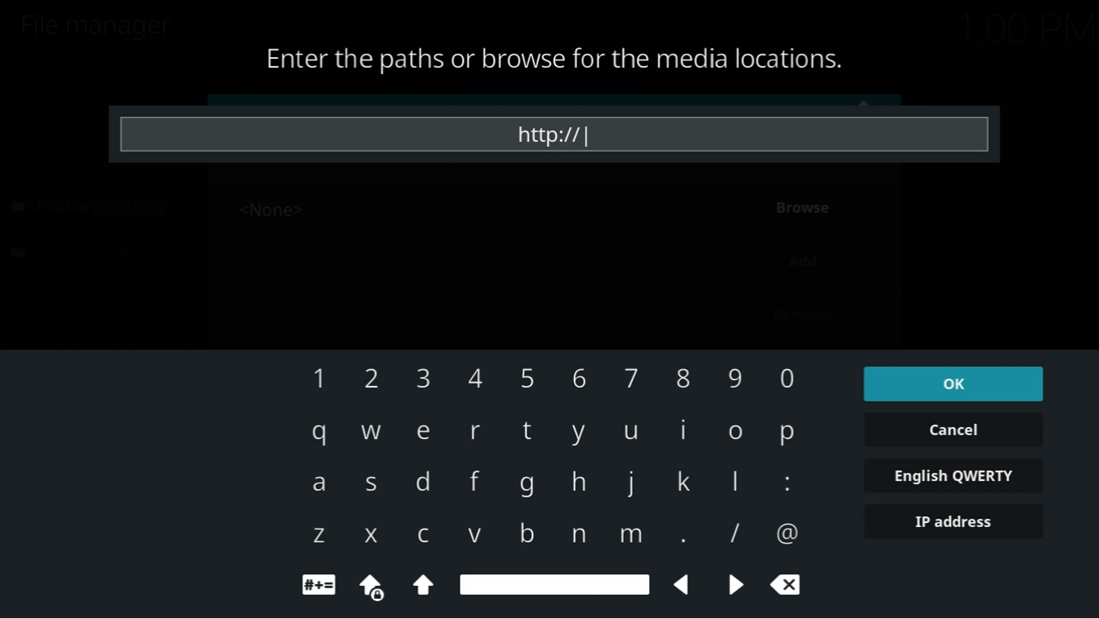
pyautogui.write('wiz')
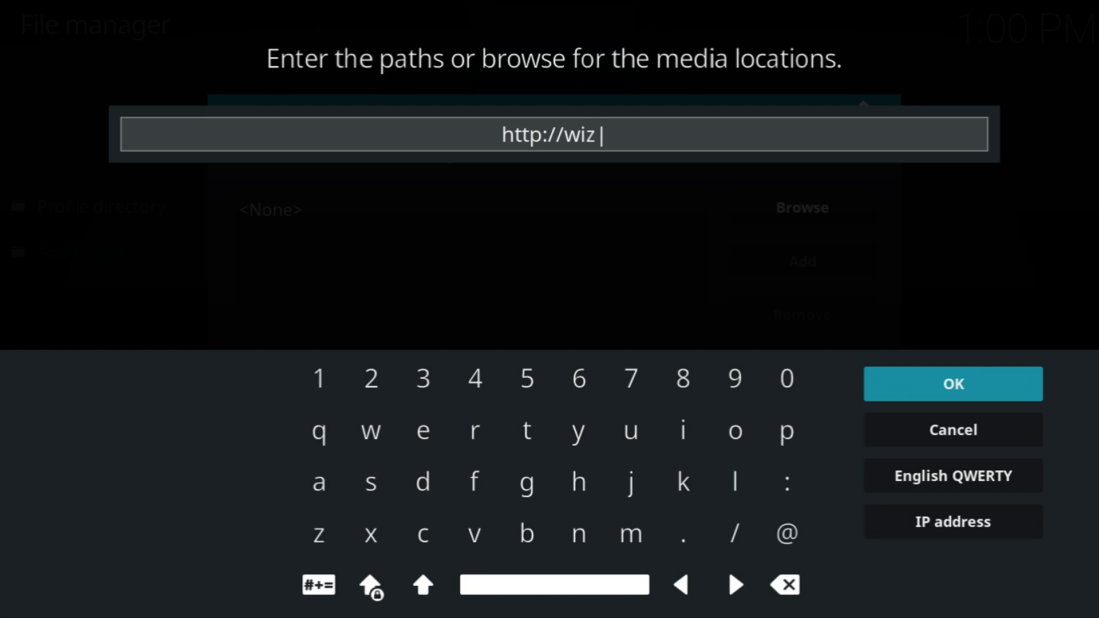
pyautogui.write('.woo')
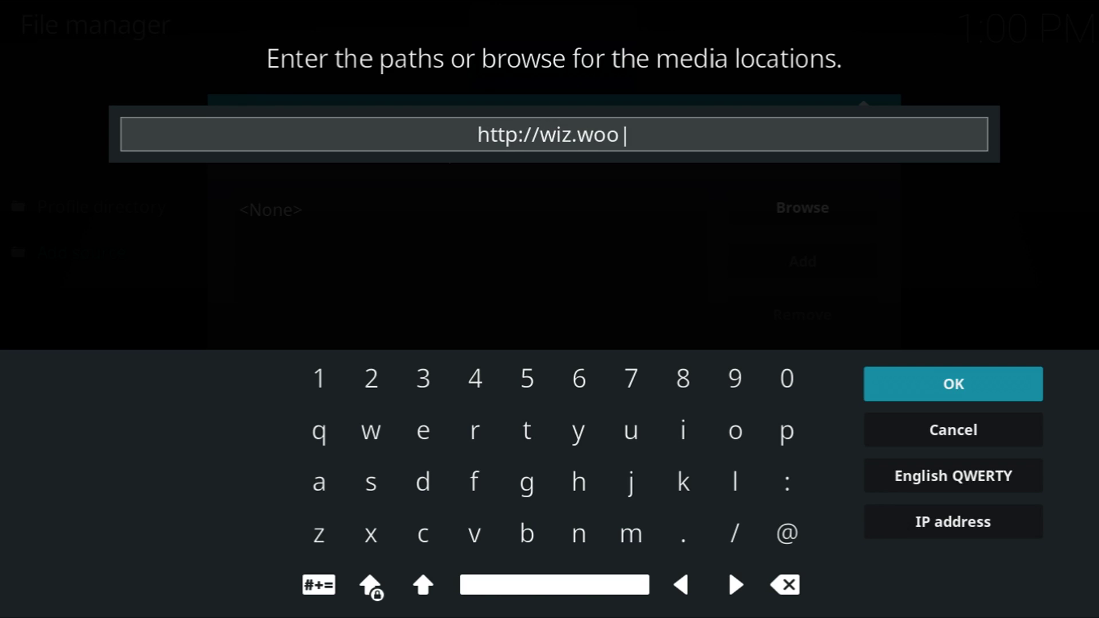
pyautogui.write('kiesp')
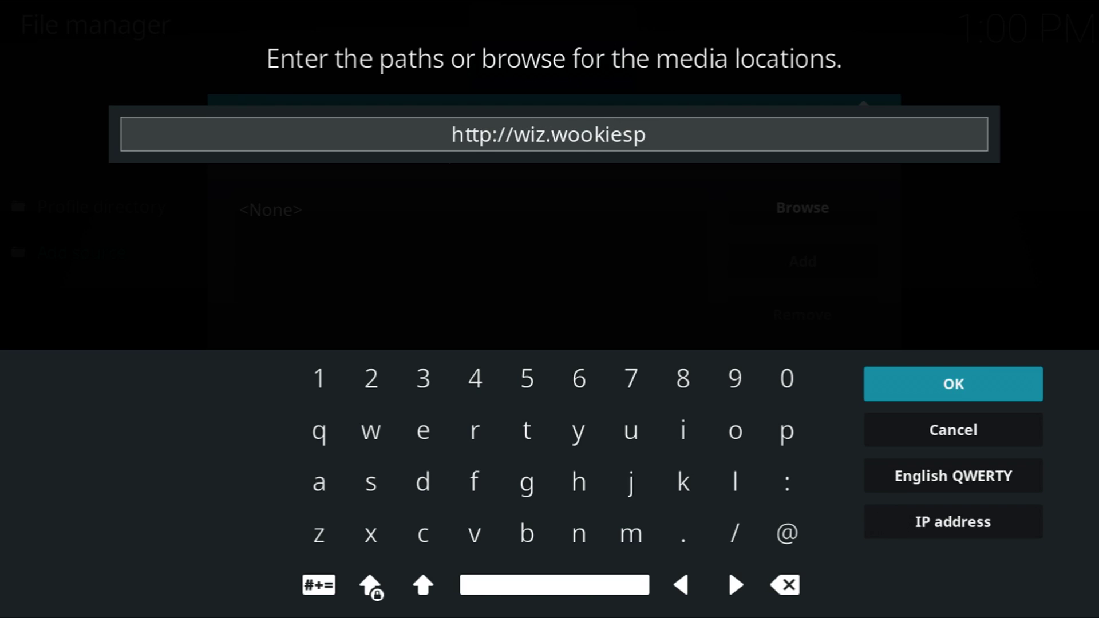
pyautogui.write('mc.com')
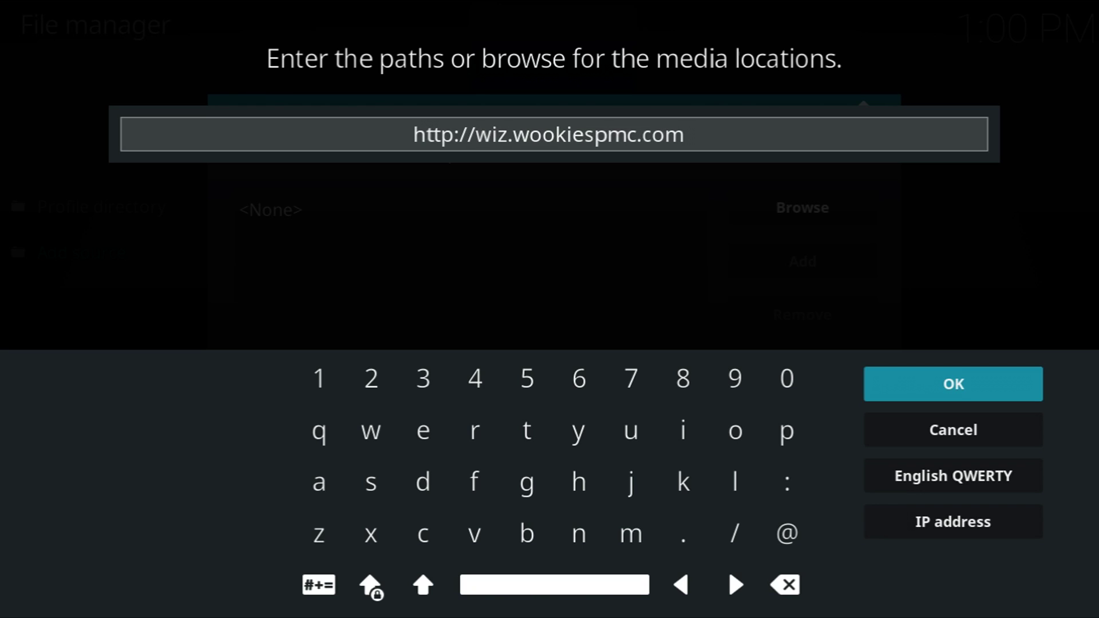
pyautogui.write('/')
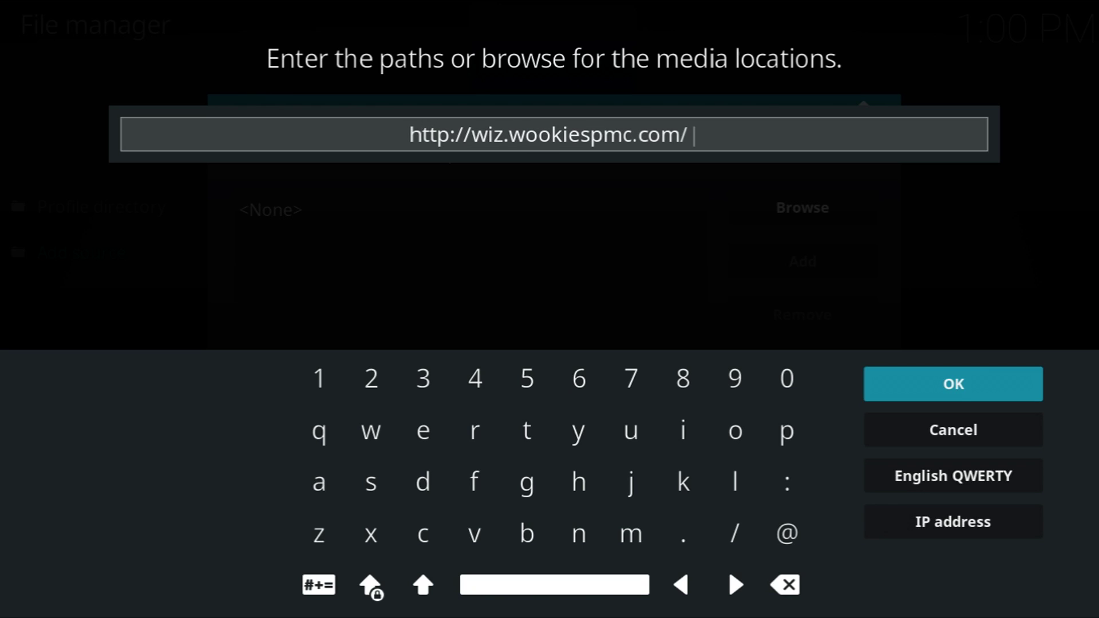
pyautogui.write('wiz')
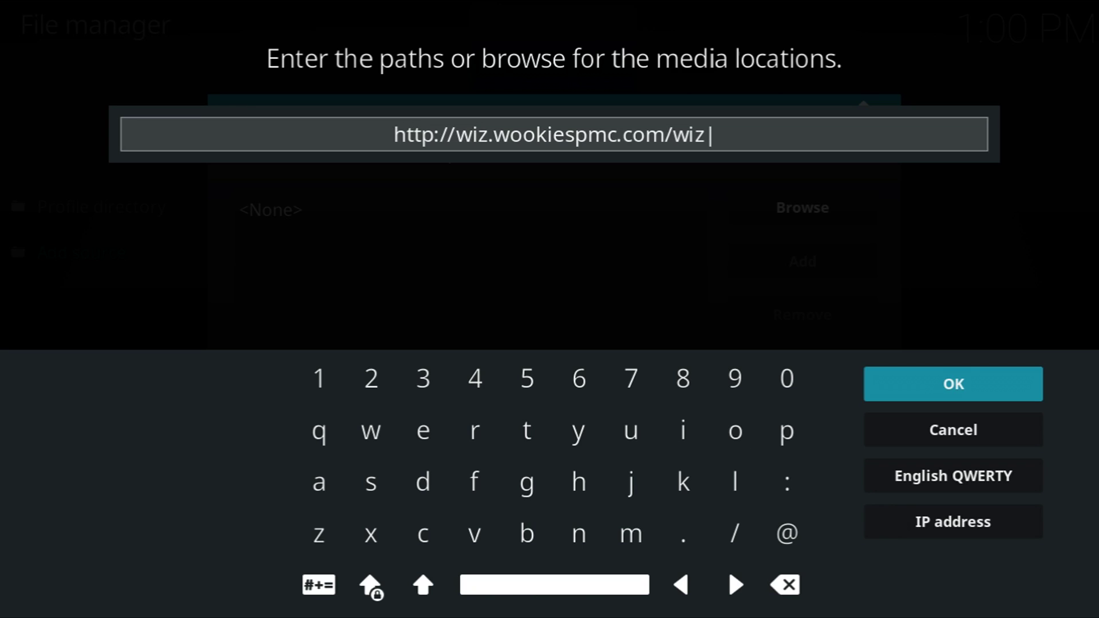
pyautogui.write('/')
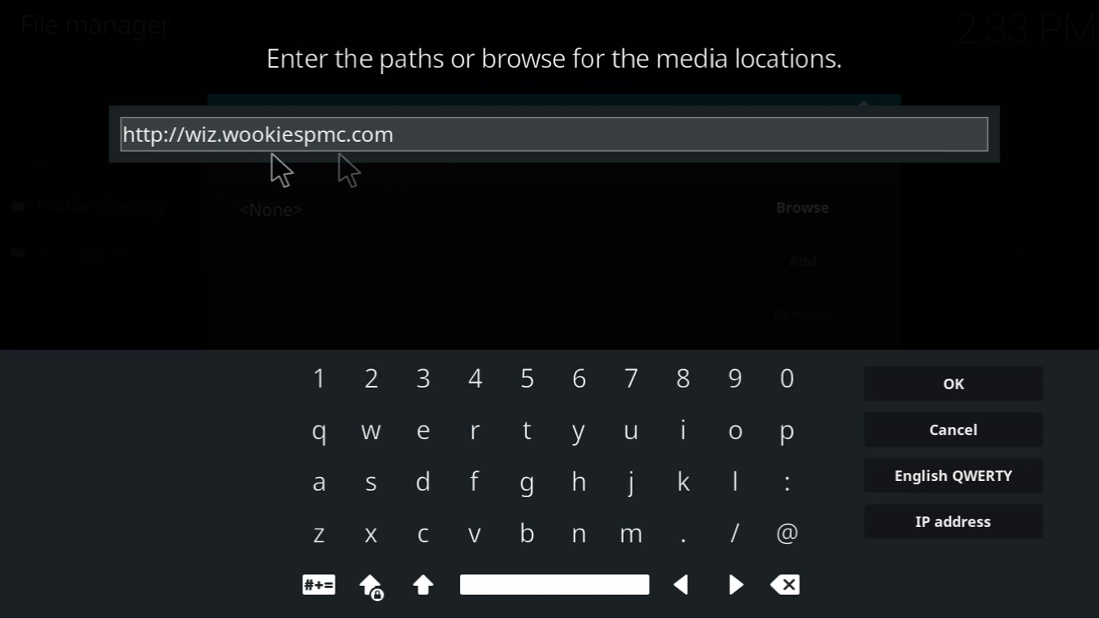
pyautogui.click(1002, 384)
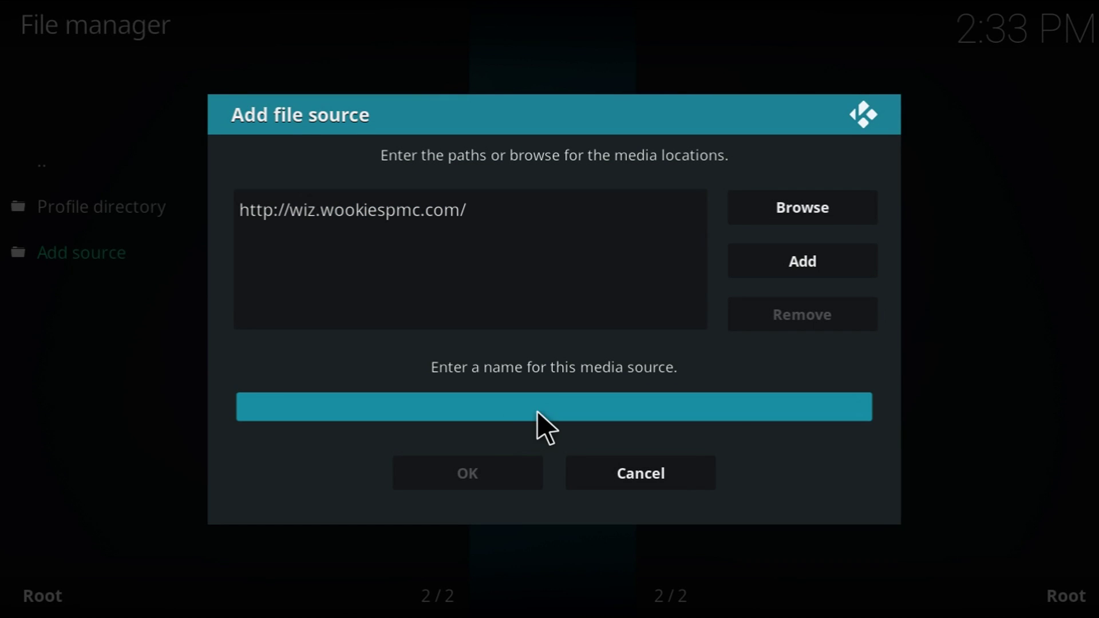
# Name the media source .wookie, save it and return to the home screen
pyautogui.click(545, 427)
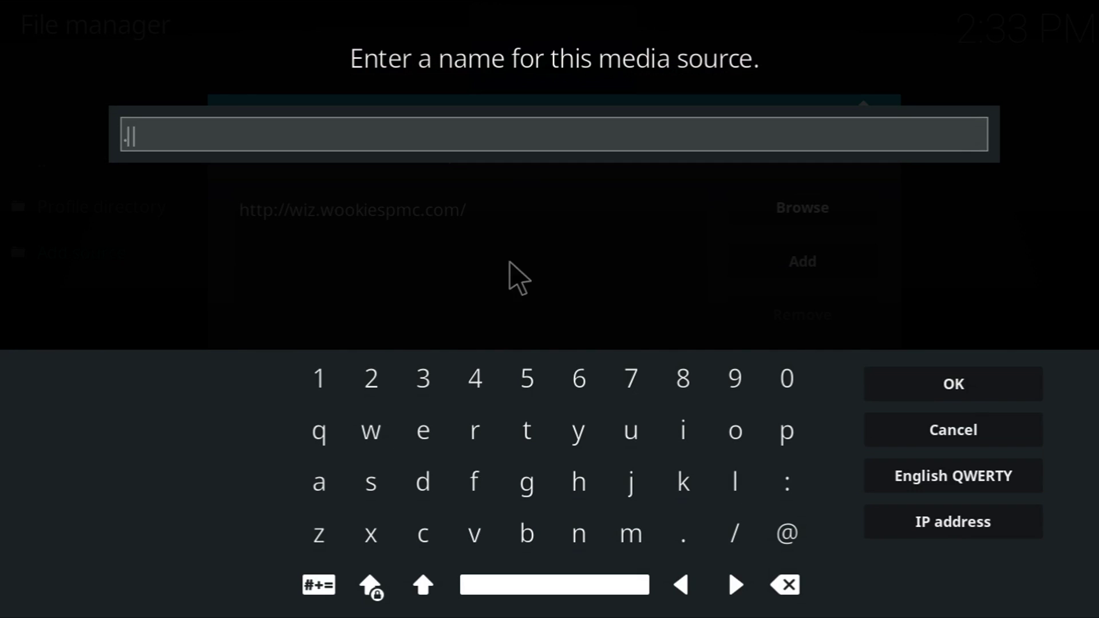
pyautogui.write('.wookie')
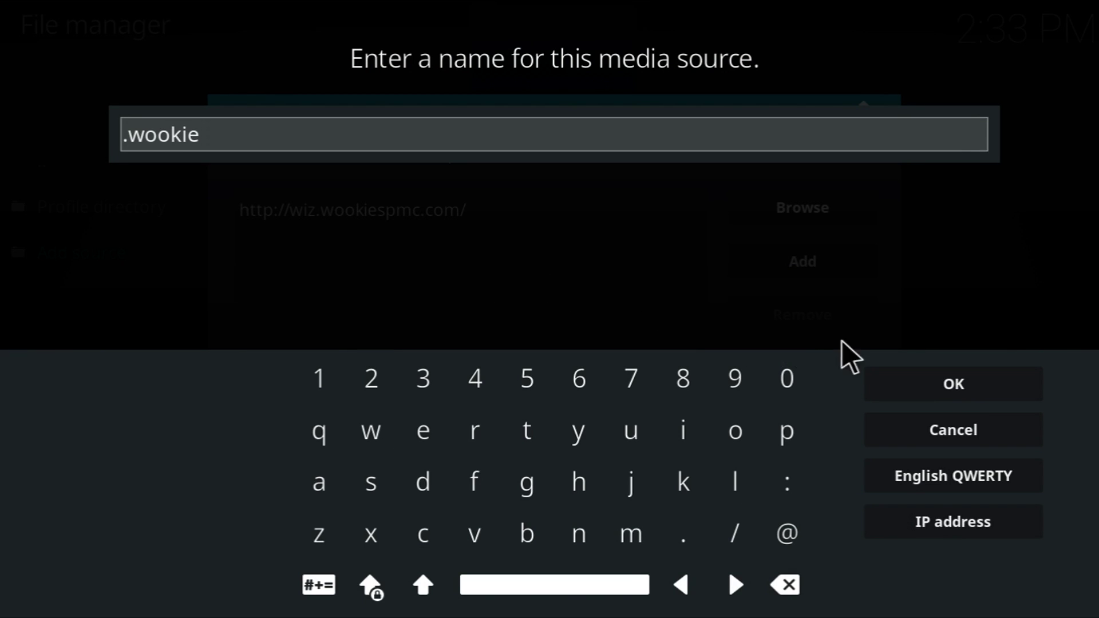
pyautogui.click(915, 384)
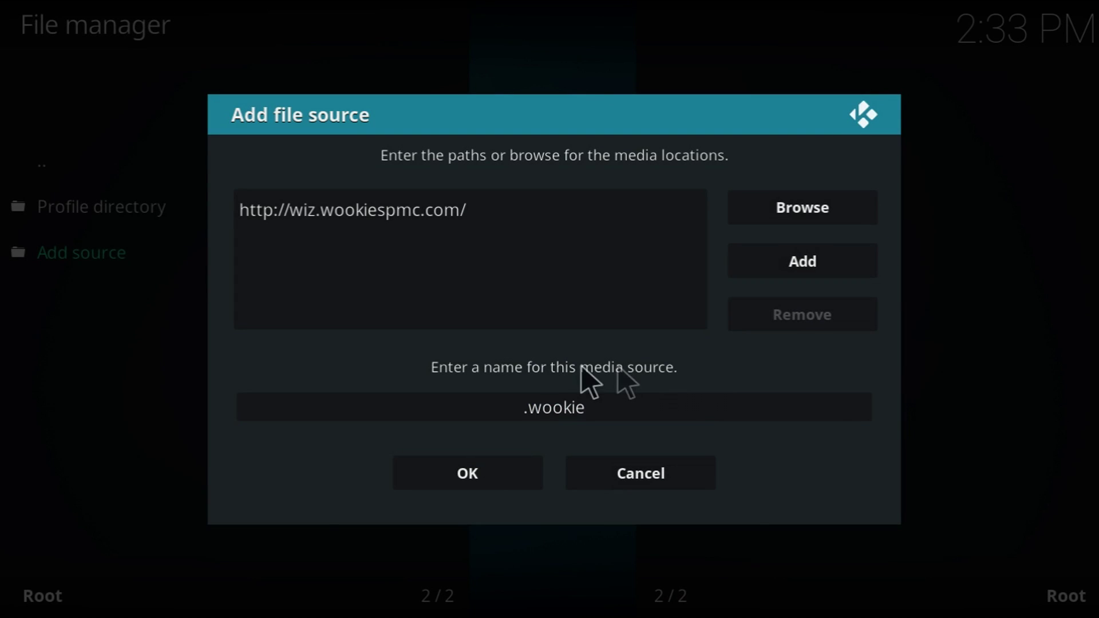
pyautogui.click(476, 473)
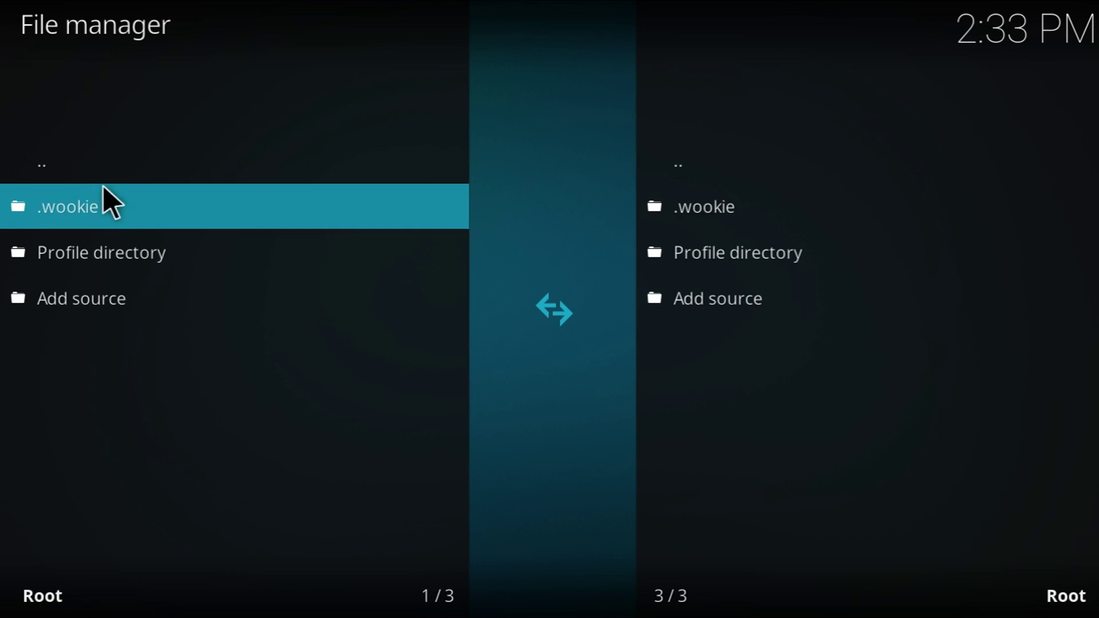
pyautogui.press('Escape')
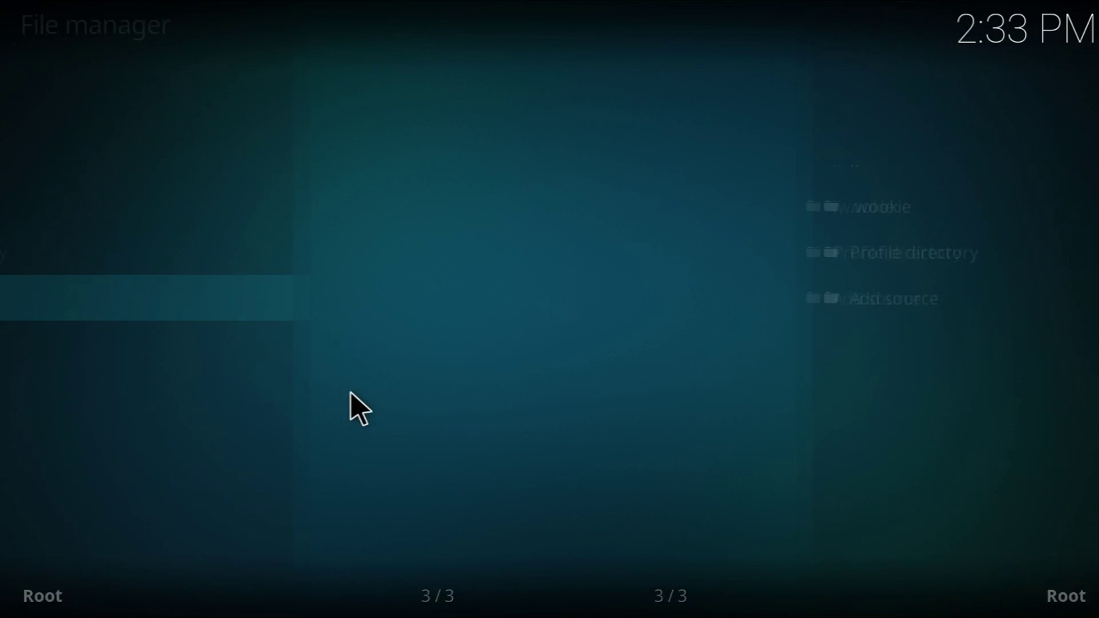
pyautogui.press('Escape')
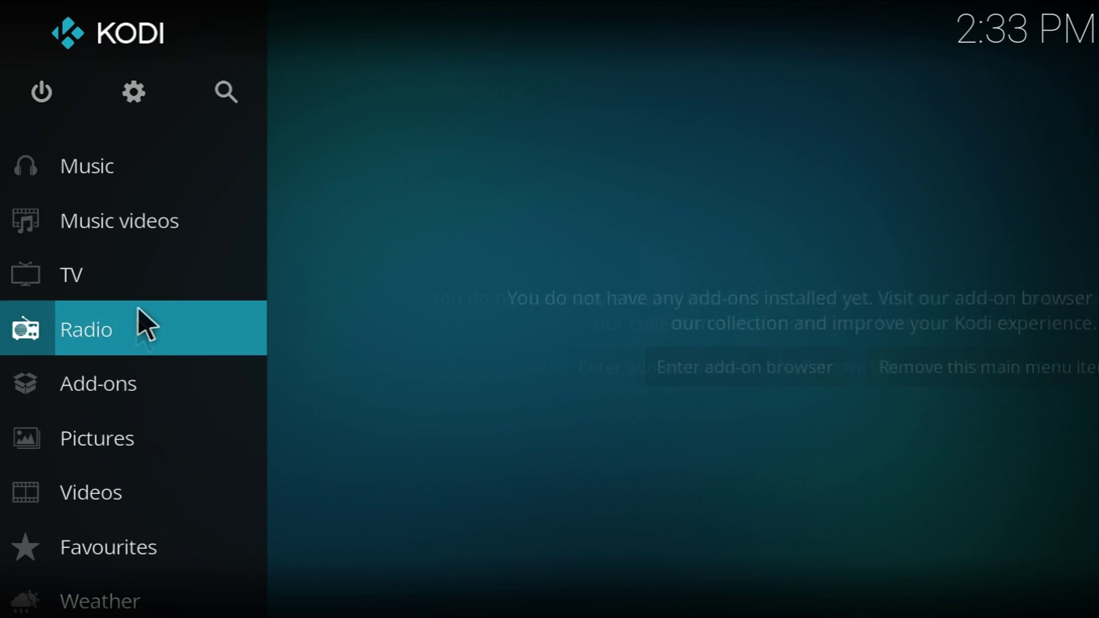
# Install the add-on zip file "Click me - succumb to The Wookie.zip" from the .wookie source and leave the add-on browser
pyautogui.click(85, 371)
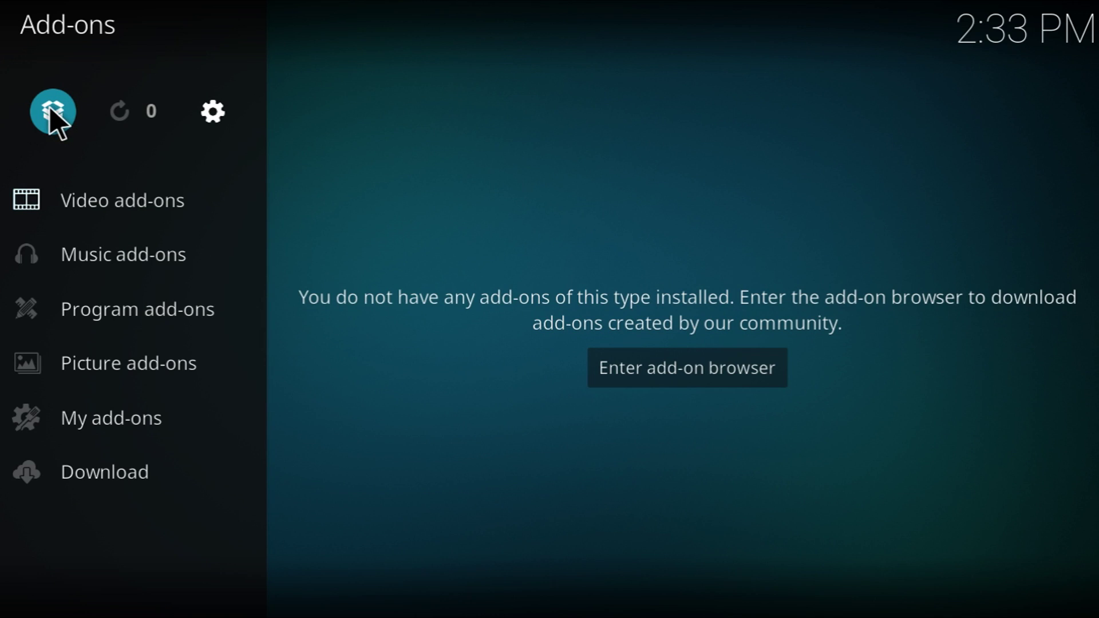
pyautogui.click(53, 120)
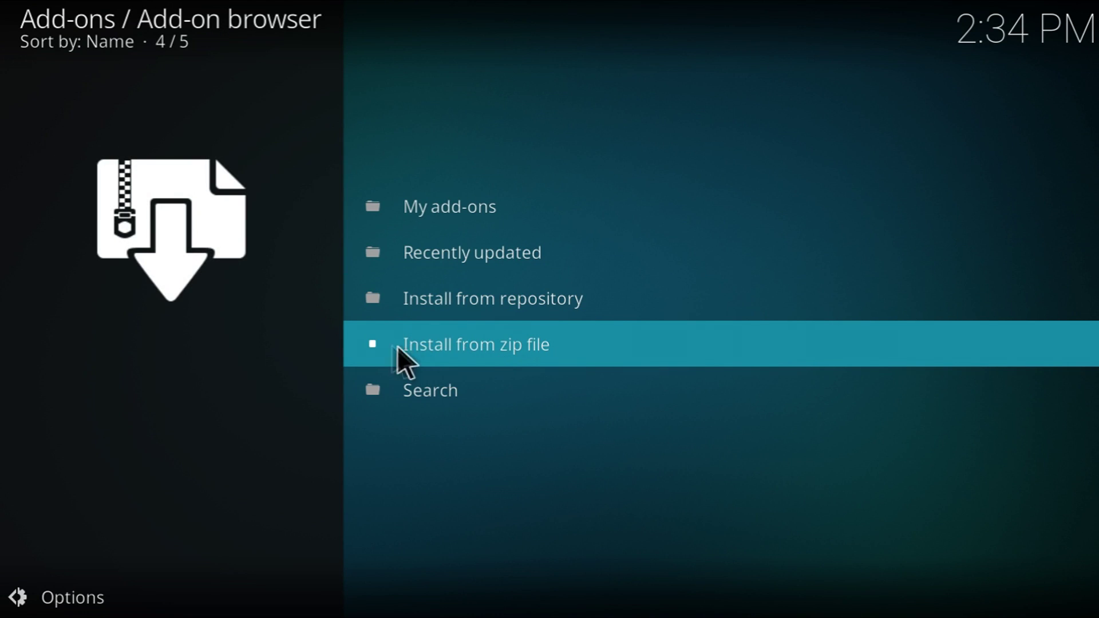
pyautogui.click(436, 358)
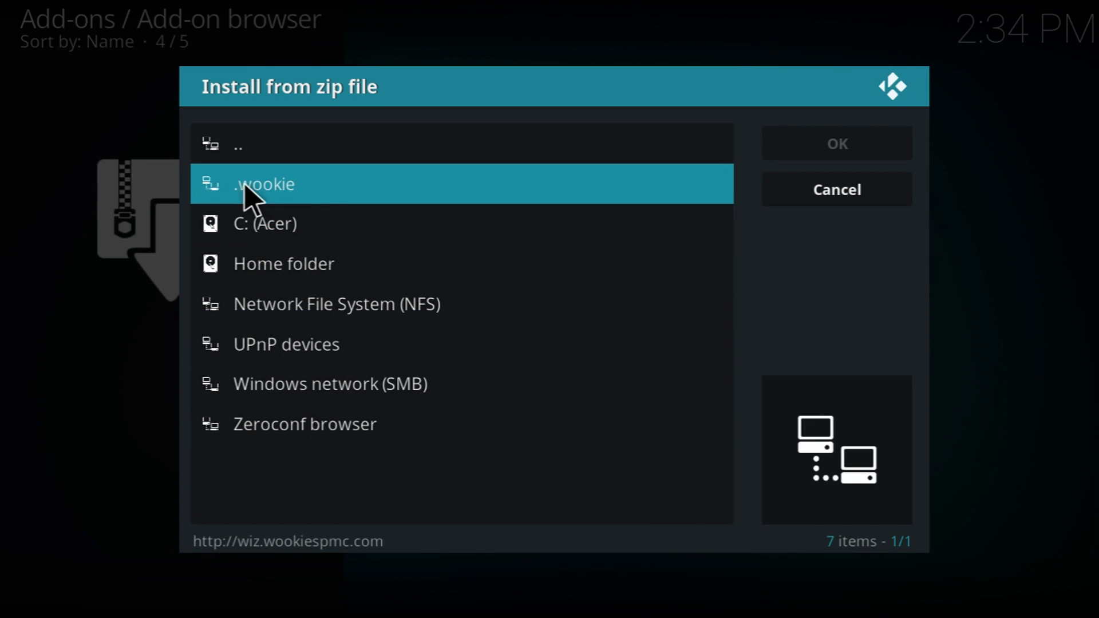
pyautogui.click(281, 187)
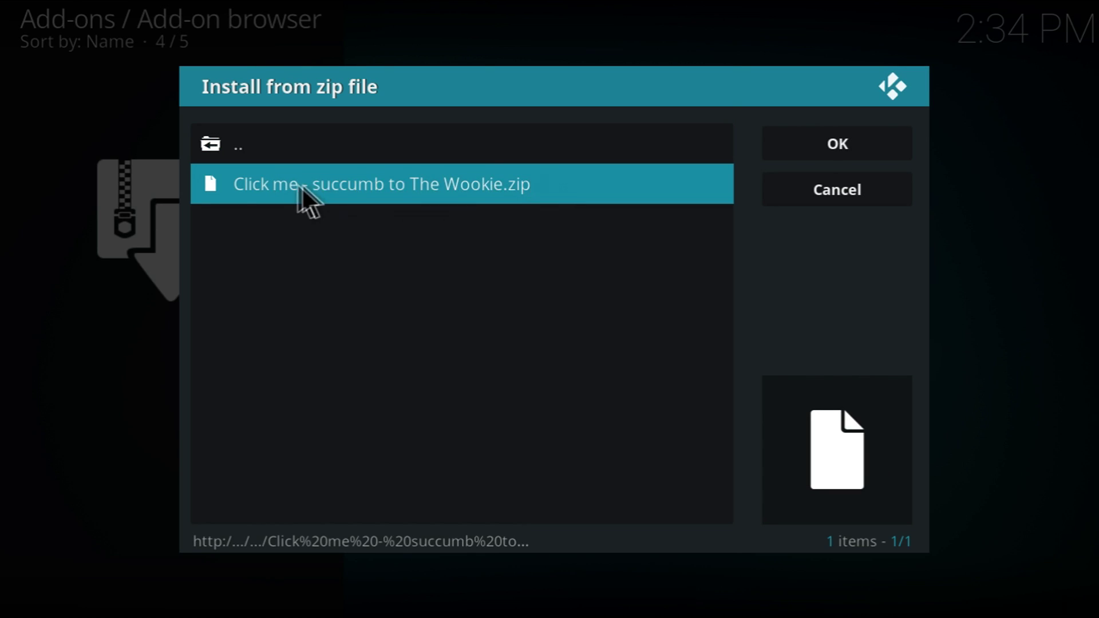
pyautogui.click(380, 188)
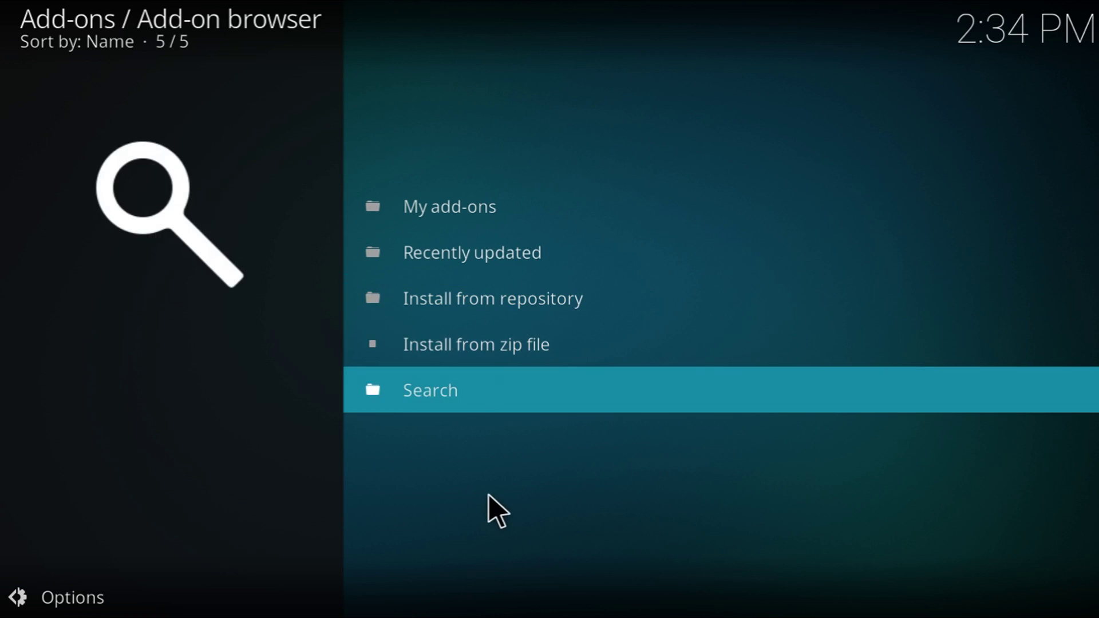
pyautogui.rightClick(488, 495)
pyautogui.rightClick(378, 450)
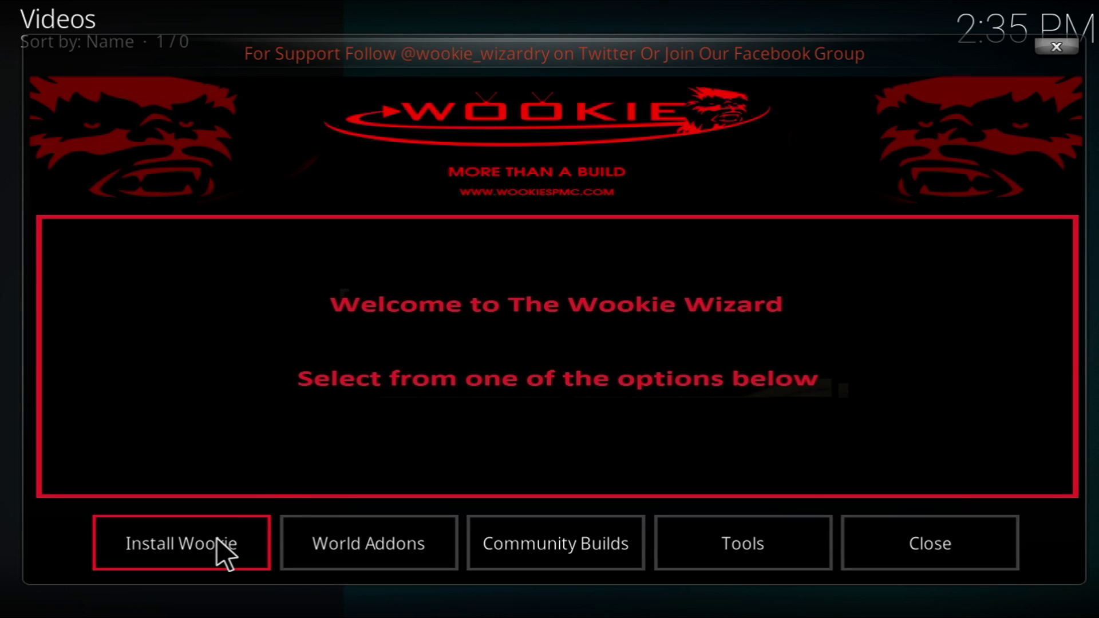
# Look through the Wookie Wizard's builds and world add-ons, and install Retro Wookie - Krypton, agreeing to continue at the clear-data notice
pyautogui.click(183, 538)
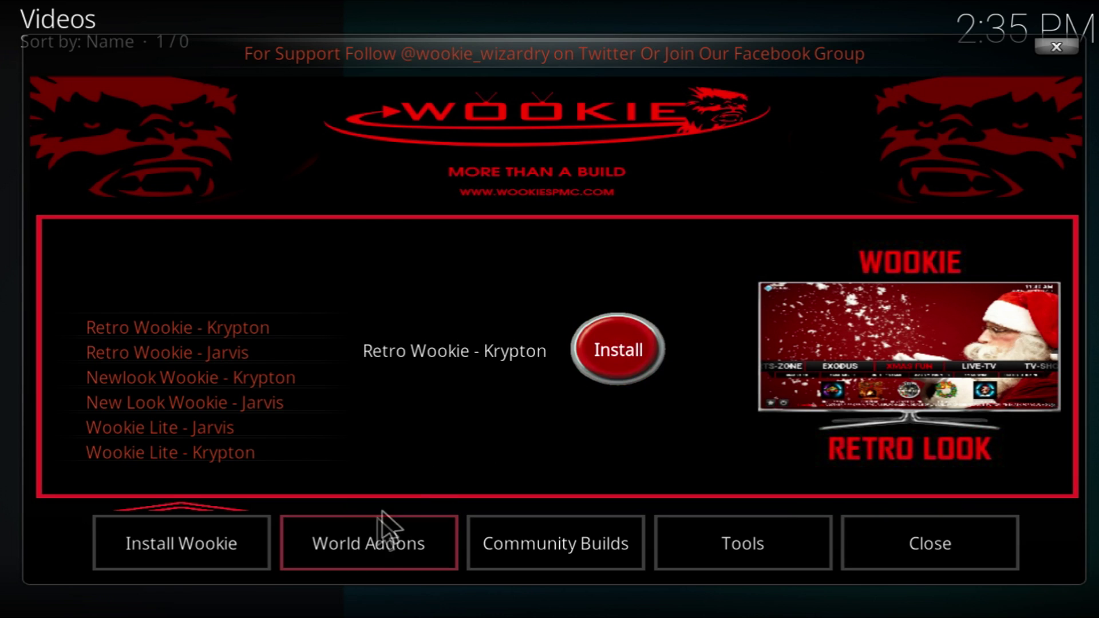
pyautogui.click(375, 543)
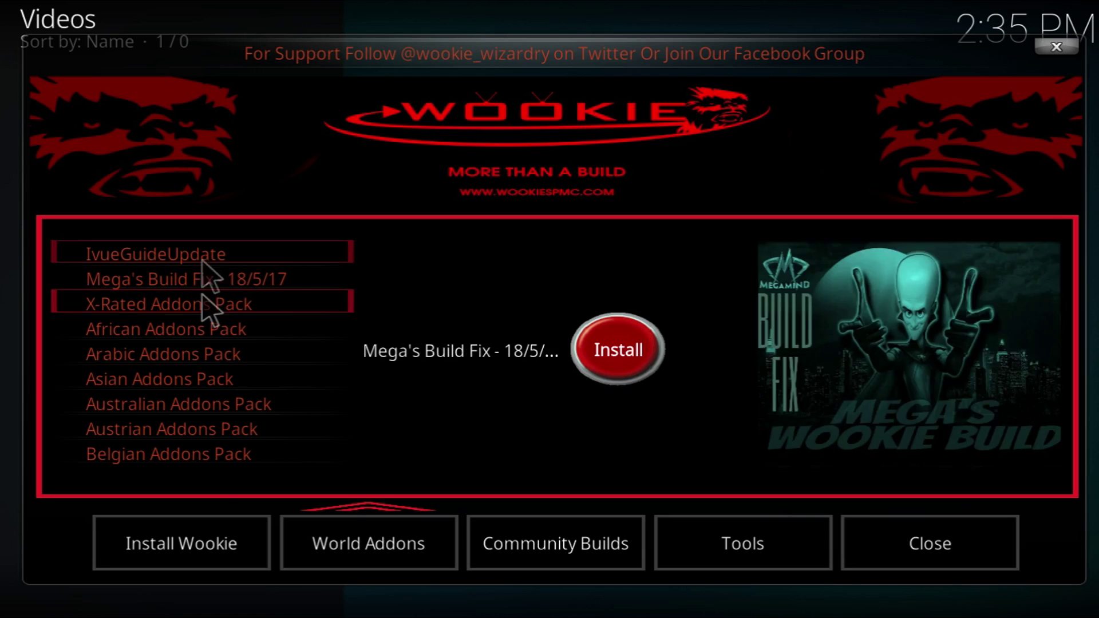
pyautogui.click(240, 538)
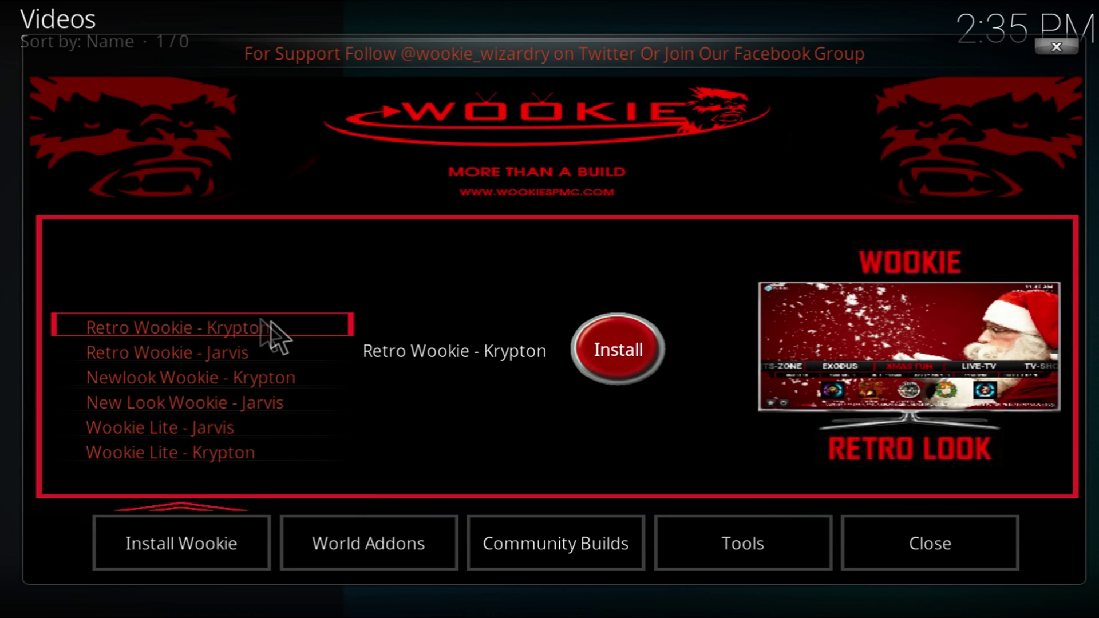
pyautogui.click(613, 352)
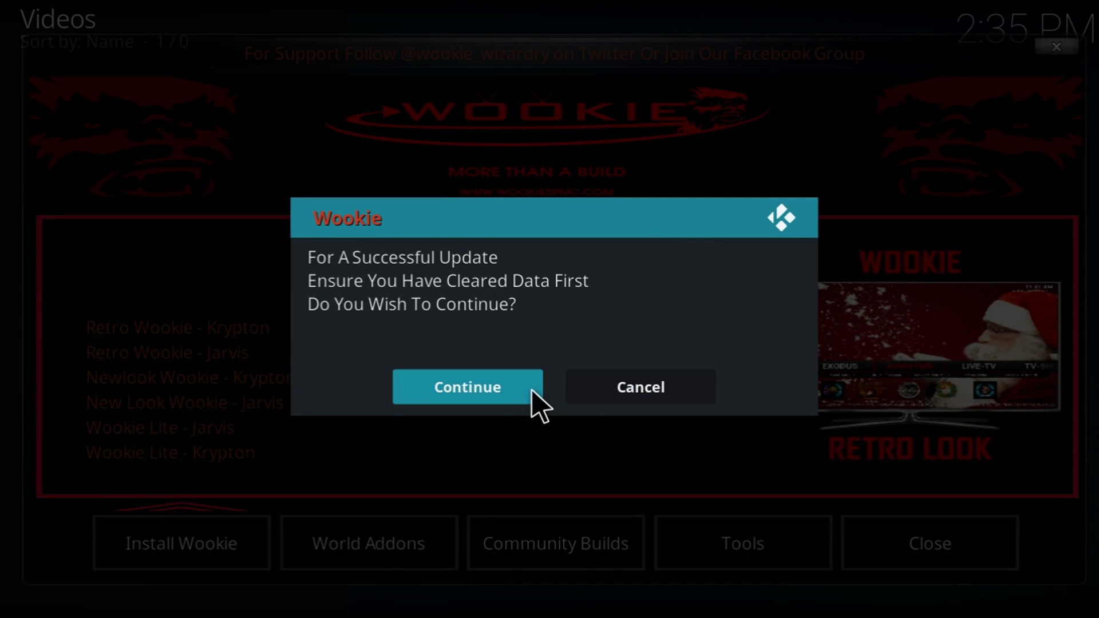
pyautogui.click(499, 391)
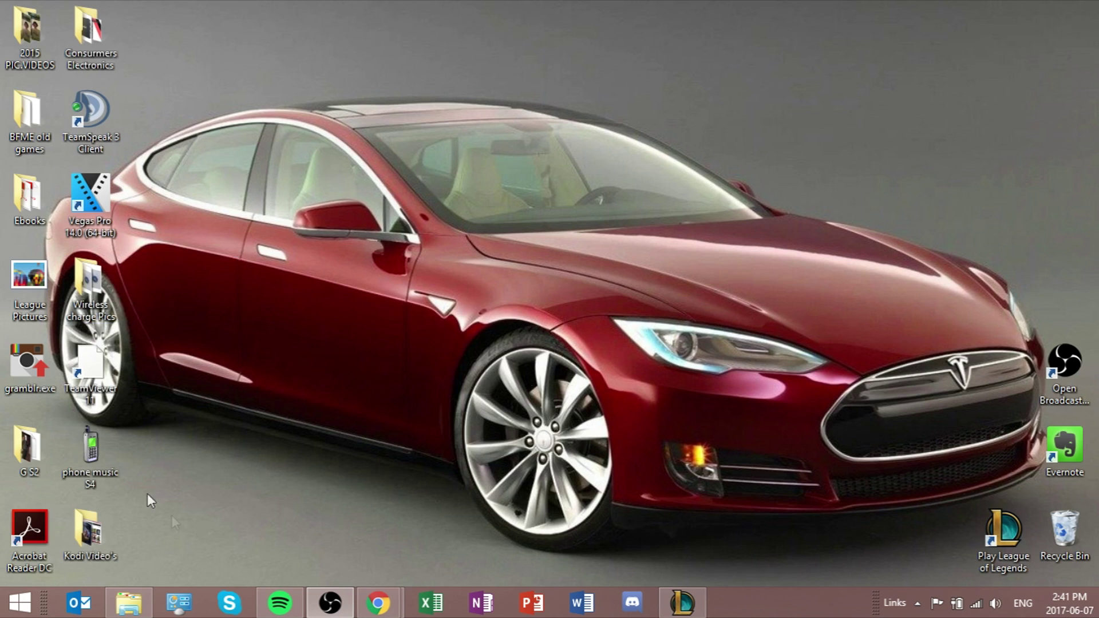
pyautogui.rightClick(792, 90)
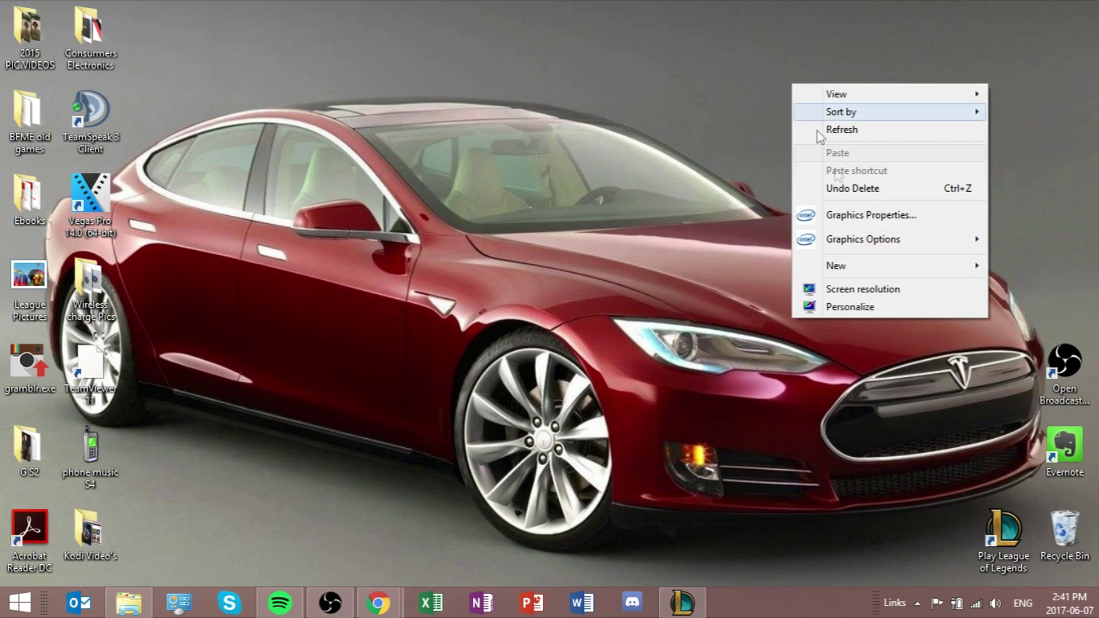
pyautogui.moveTo(846, 265)
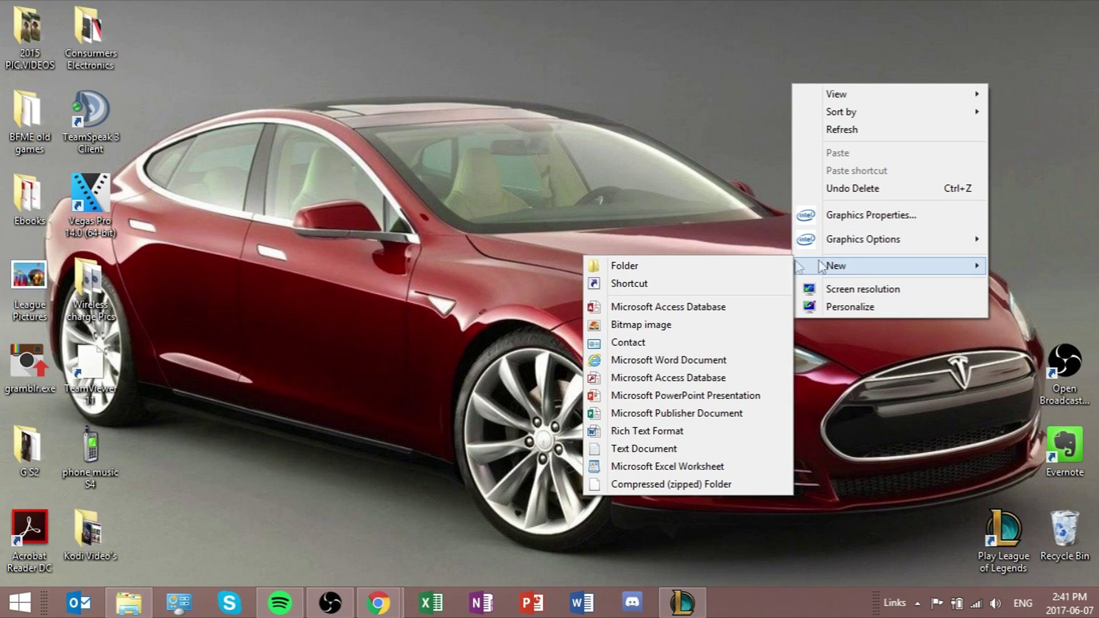
pyautogui.click(725, 92)
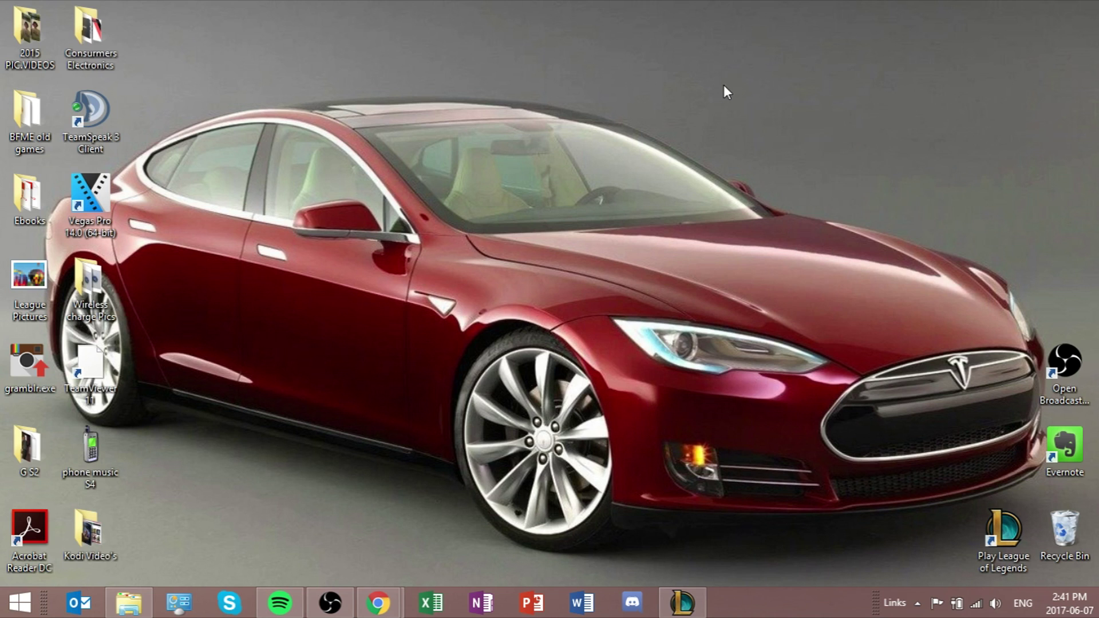
# Start creating a new shortcut on the desktop
pyautogui.rightClick(726, 97)
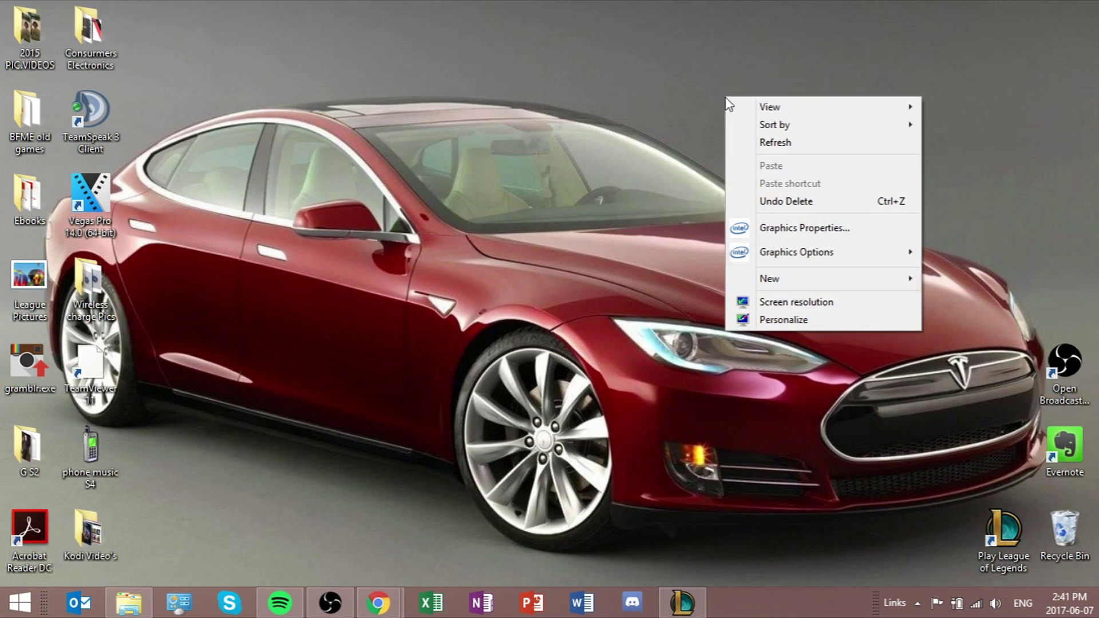
pyautogui.moveTo(787, 278)
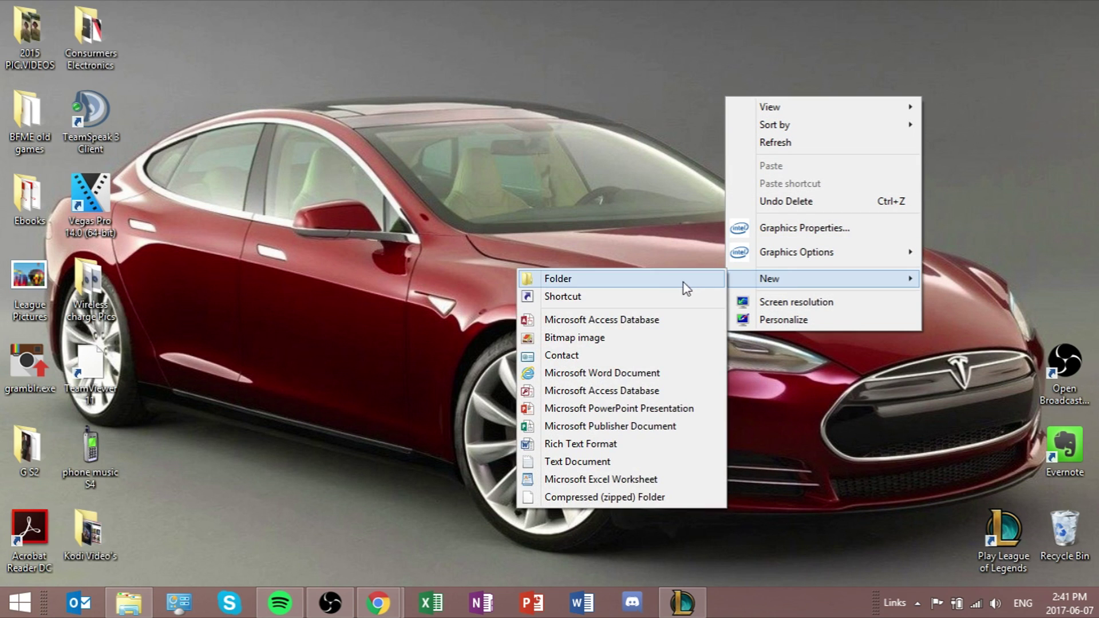
pyautogui.click(644, 295)
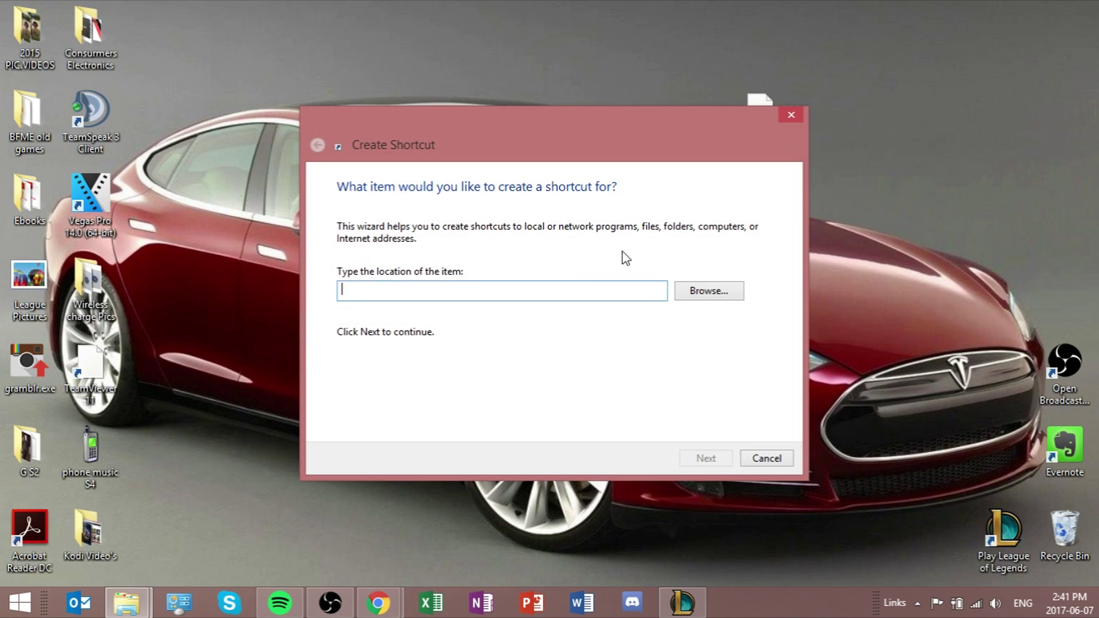
pyautogui.click(715, 293)
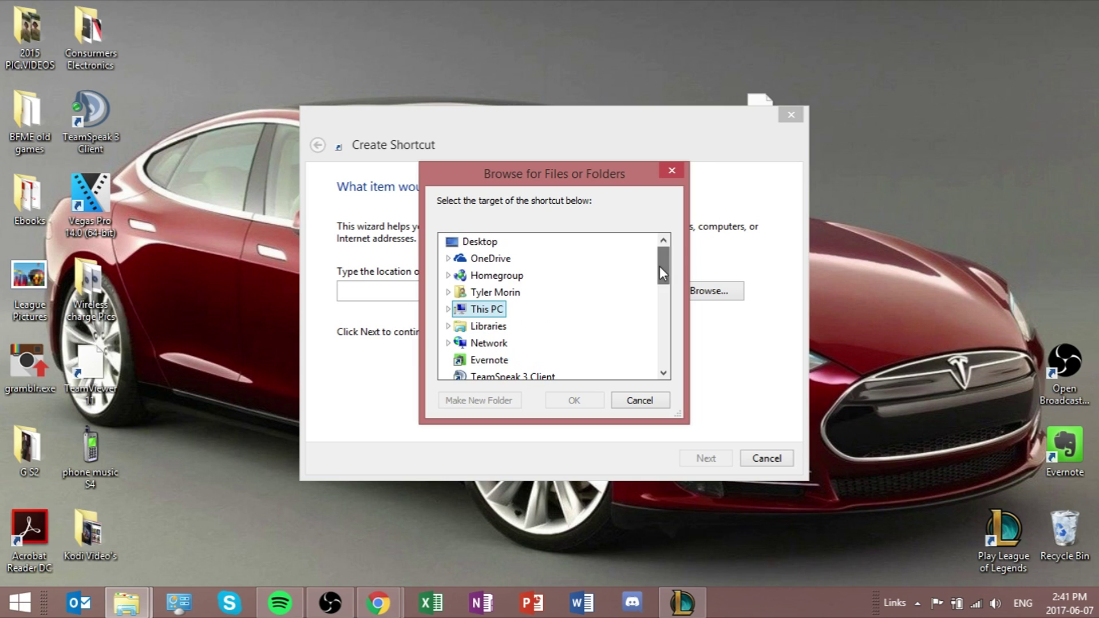
pyautogui.doubleClick(495, 293)
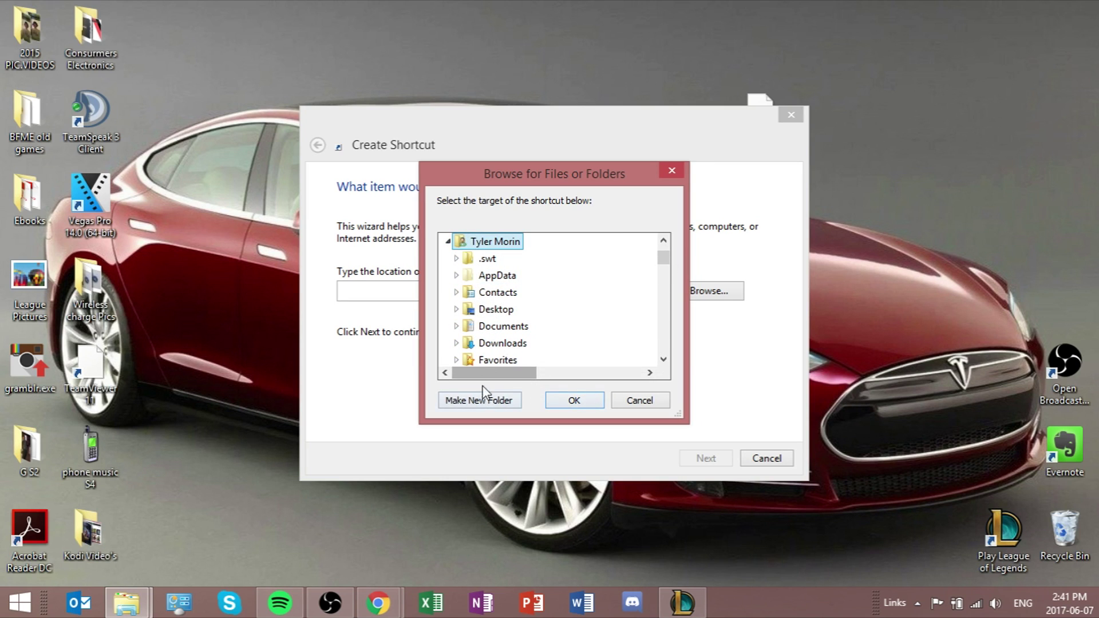
pyautogui.moveTo(663, 256); pyautogui.dragTo(544, 245)
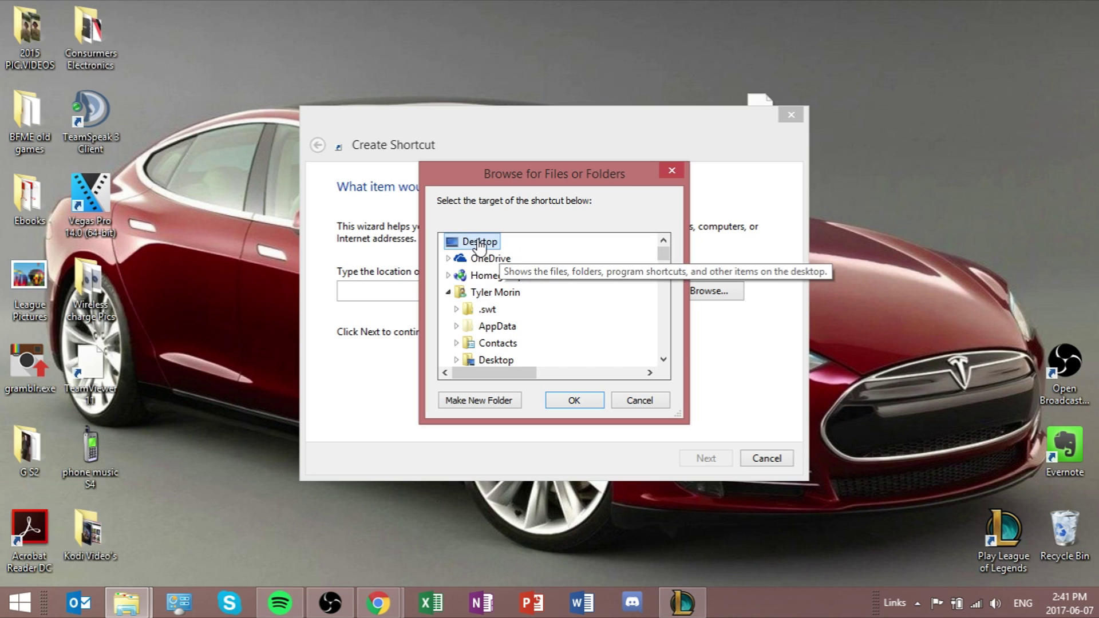
pyautogui.click(641, 400)
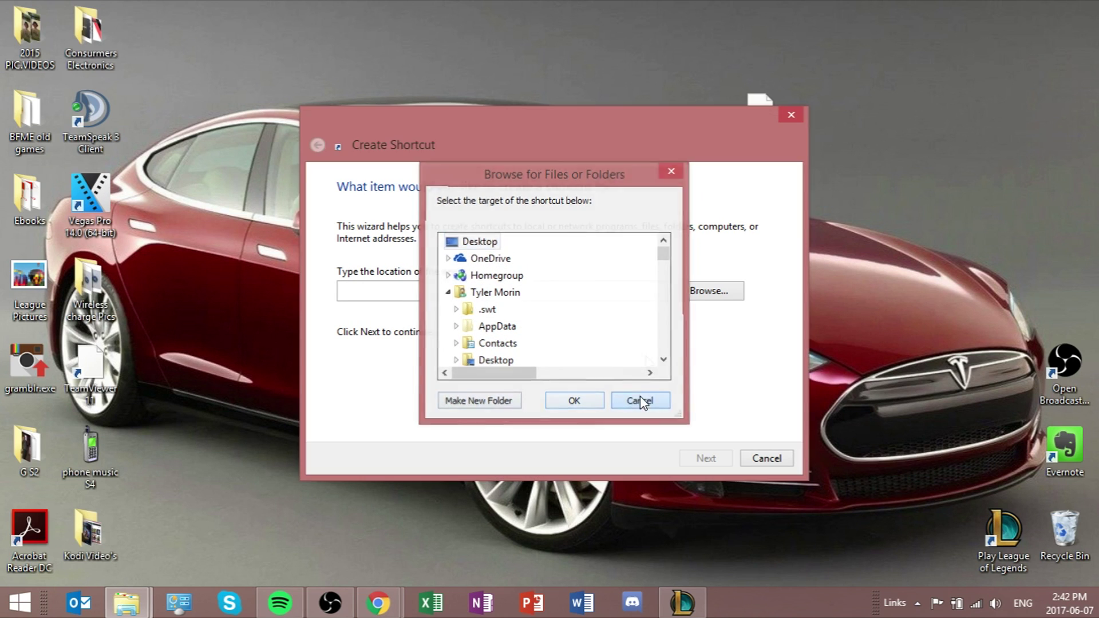
# Browse for the shortcut's target through This PC and drive C: into the Program Files (x86) folder
pyautogui.click(710, 290)
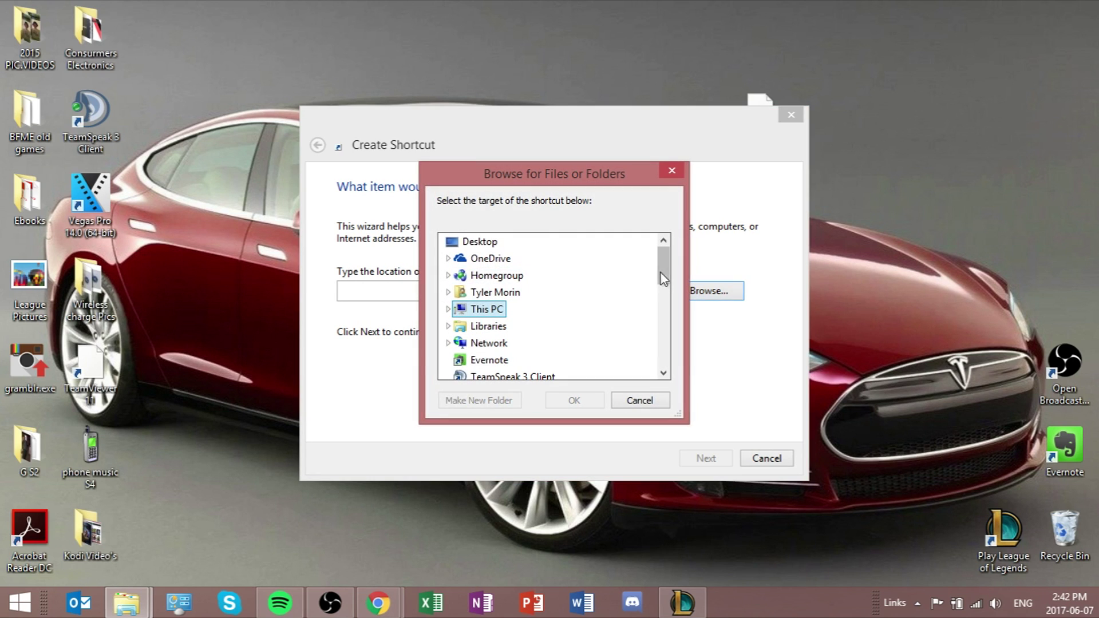
pyautogui.moveTo(663, 269); pyautogui.dragTo(662, 297)
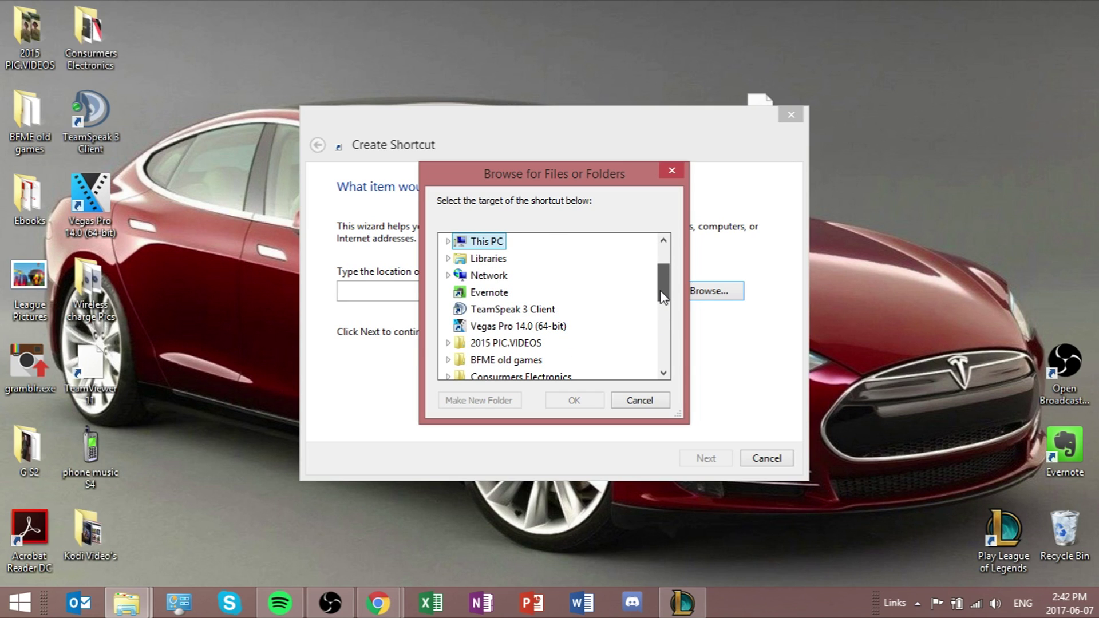
pyautogui.moveTo(664, 298); pyautogui.dragTo(662, 274)
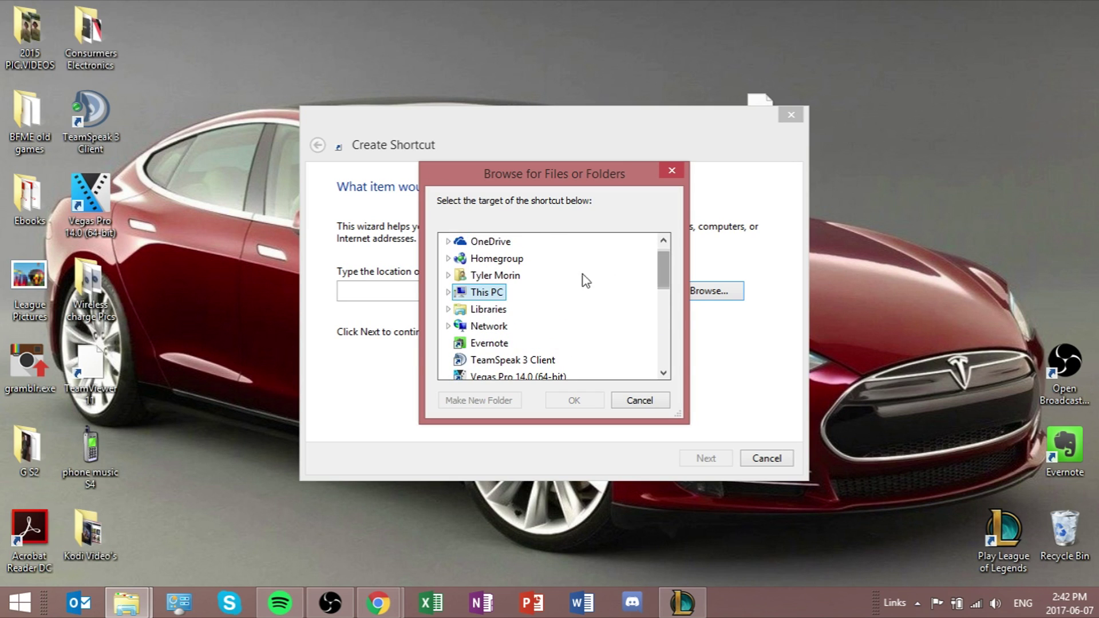
pyautogui.doubleClick(475, 290)
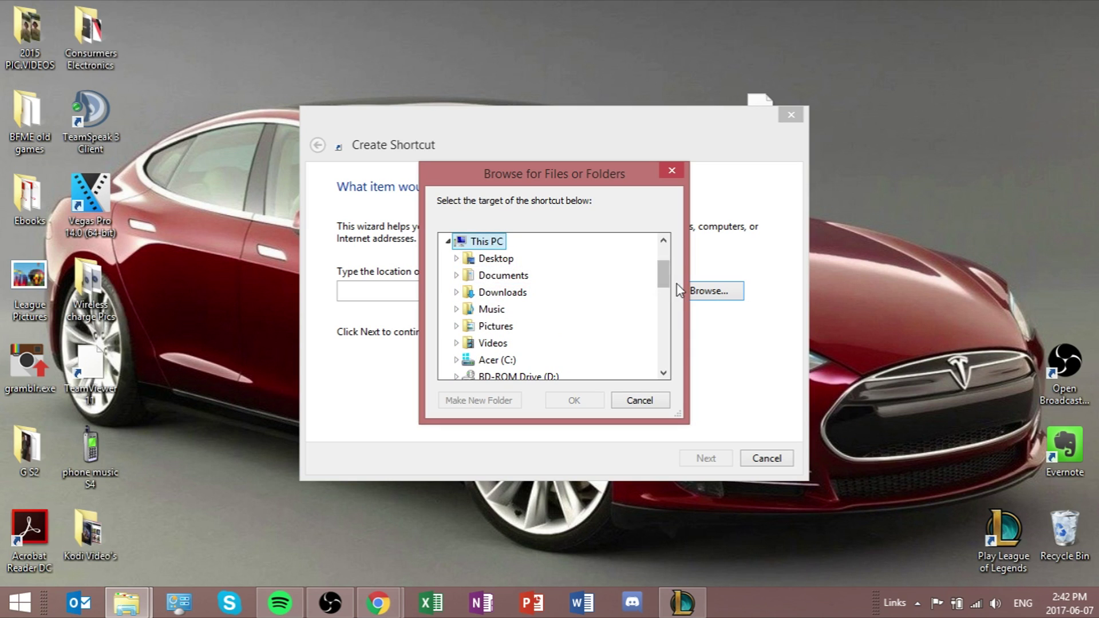
pyautogui.moveTo(662, 278); pyautogui.dragTo(666, 292)
pyautogui.doubleClick(487, 326)
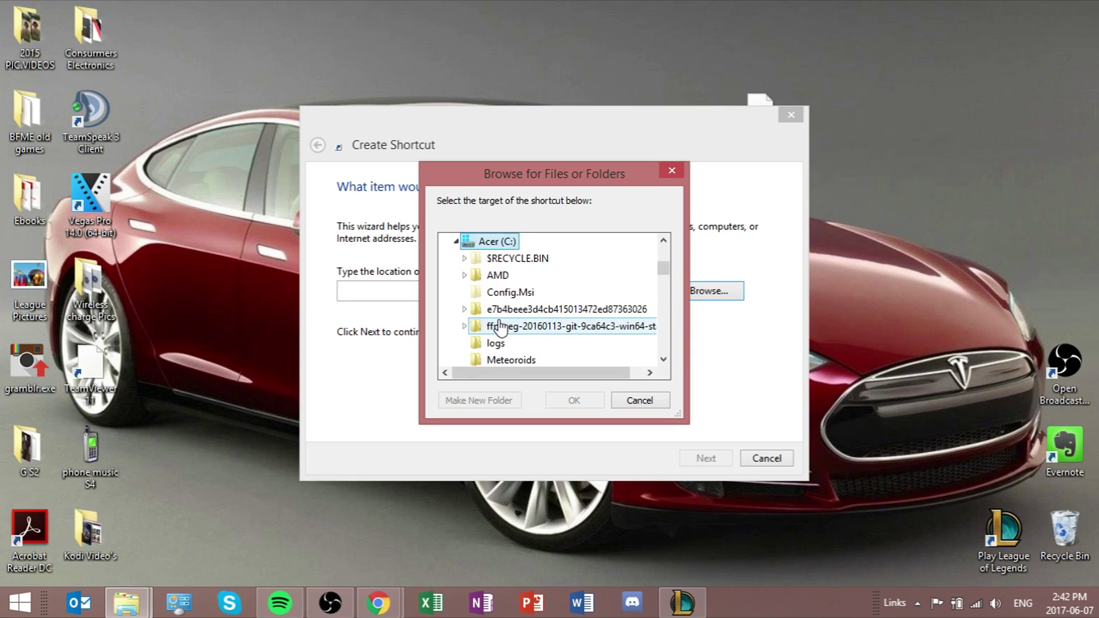
pyautogui.moveTo(667, 275); pyautogui.dragTo(665, 283)
pyautogui.doubleClick(533, 328)
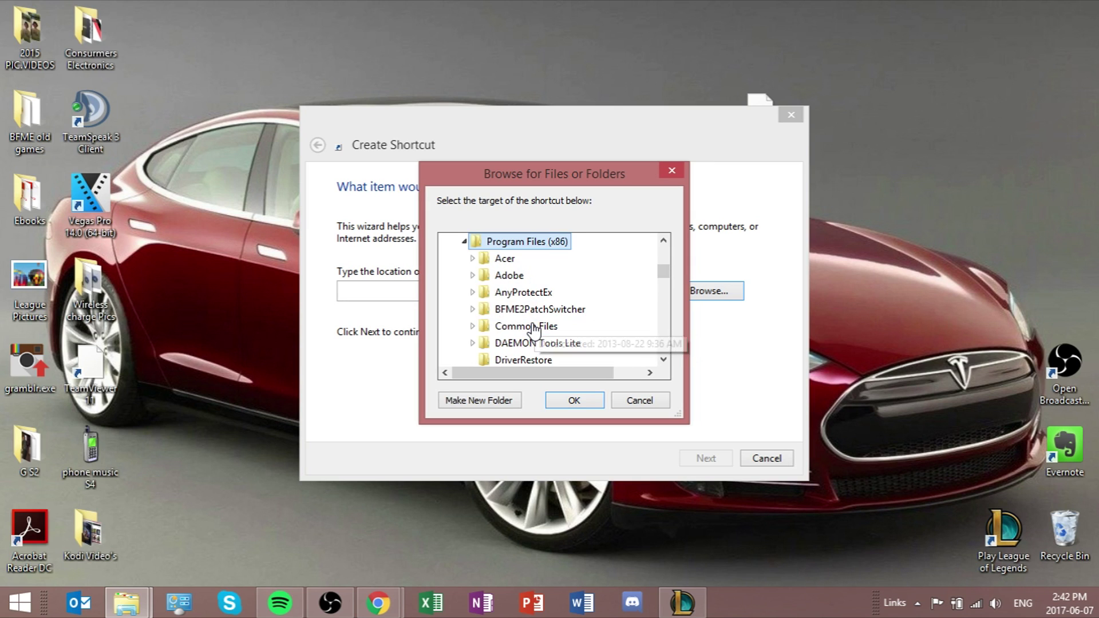
# Choose kodi.exe in the Kodi folder as the shortcut's target and accept it
pyautogui.moveTo(664, 275); pyautogui.dragTo(665, 282)
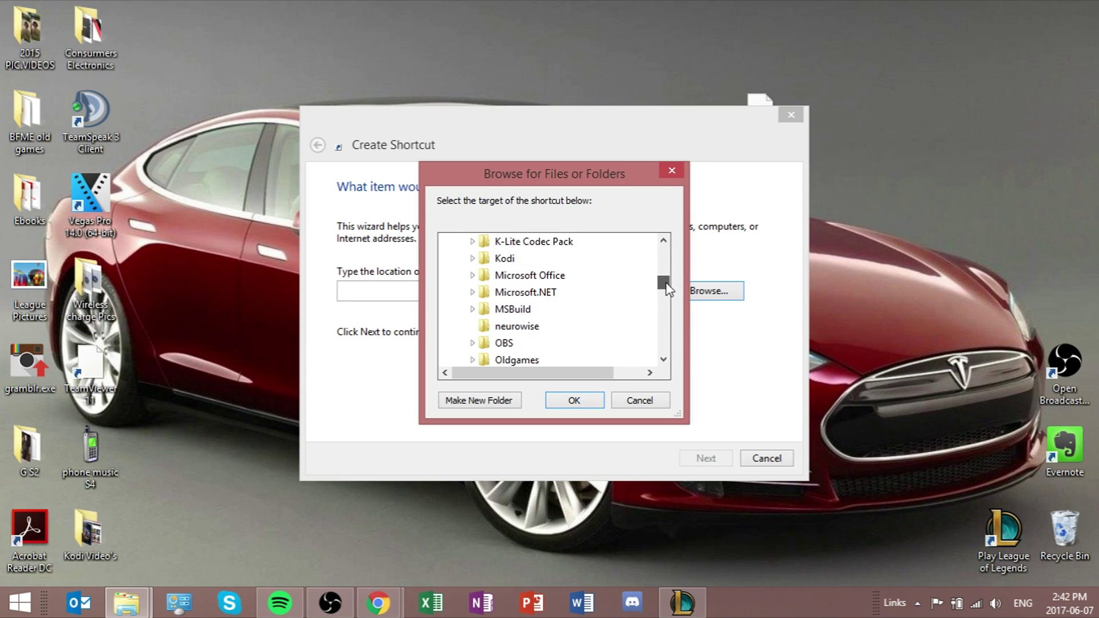
pyautogui.doubleClick(505, 259)
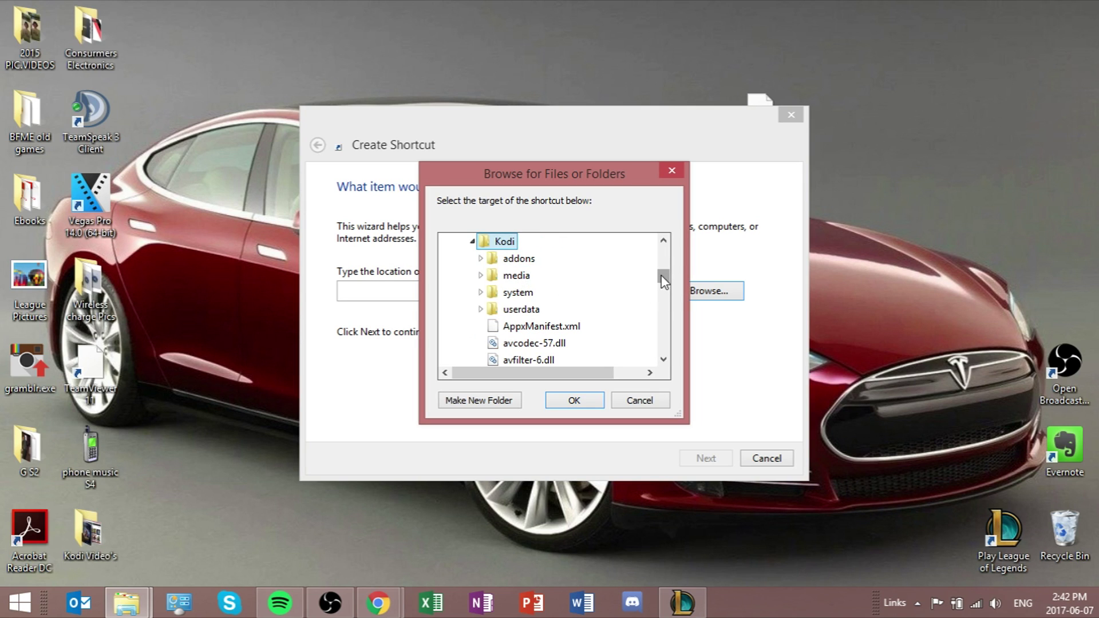
pyautogui.moveTo(662, 276); pyautogui.dragTo(662, 288)
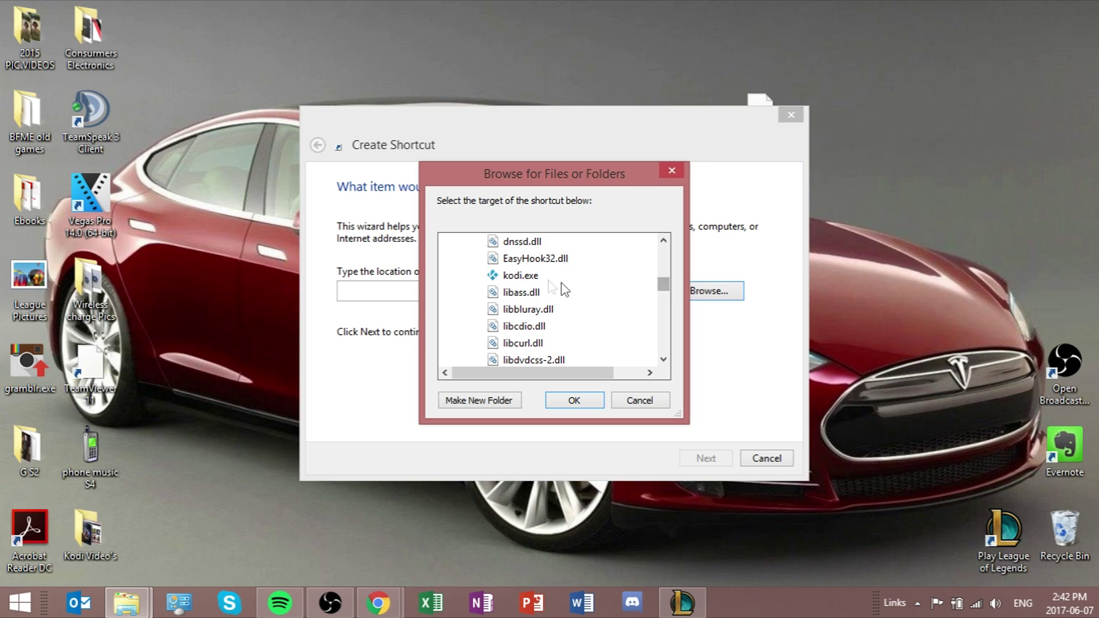
pyautogui.click(526, 278)
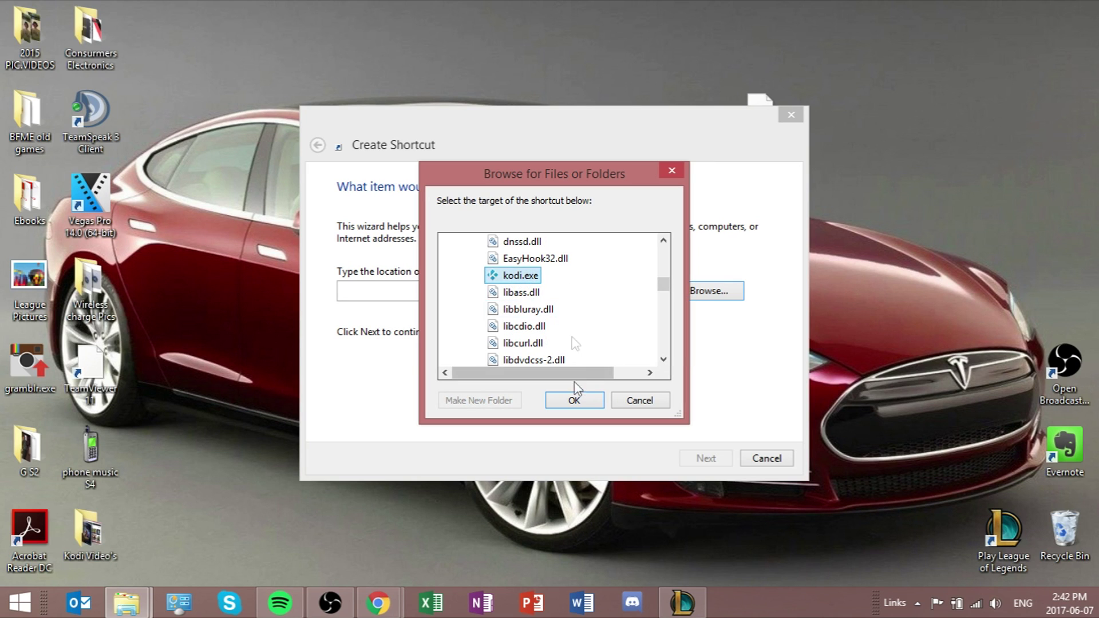
pyautogui.click(575, 401)
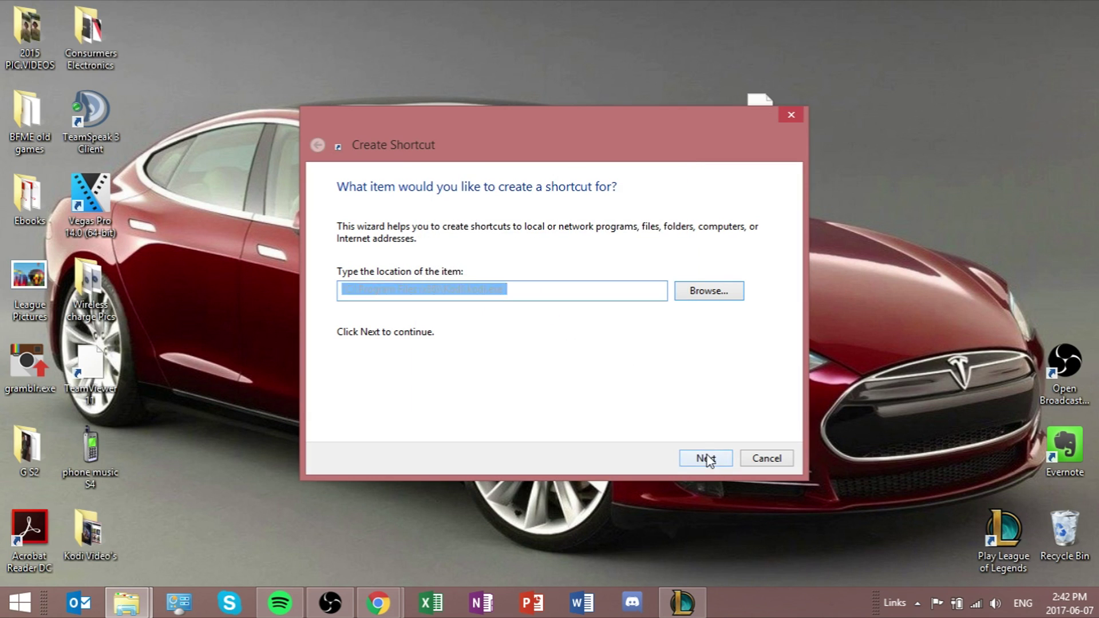
# Name the shortcut kodi, finish creating it and move its icon to the upper-right corner of the desktop
pyautogui.click(707, 458)
pyautogui.click(374, 247)
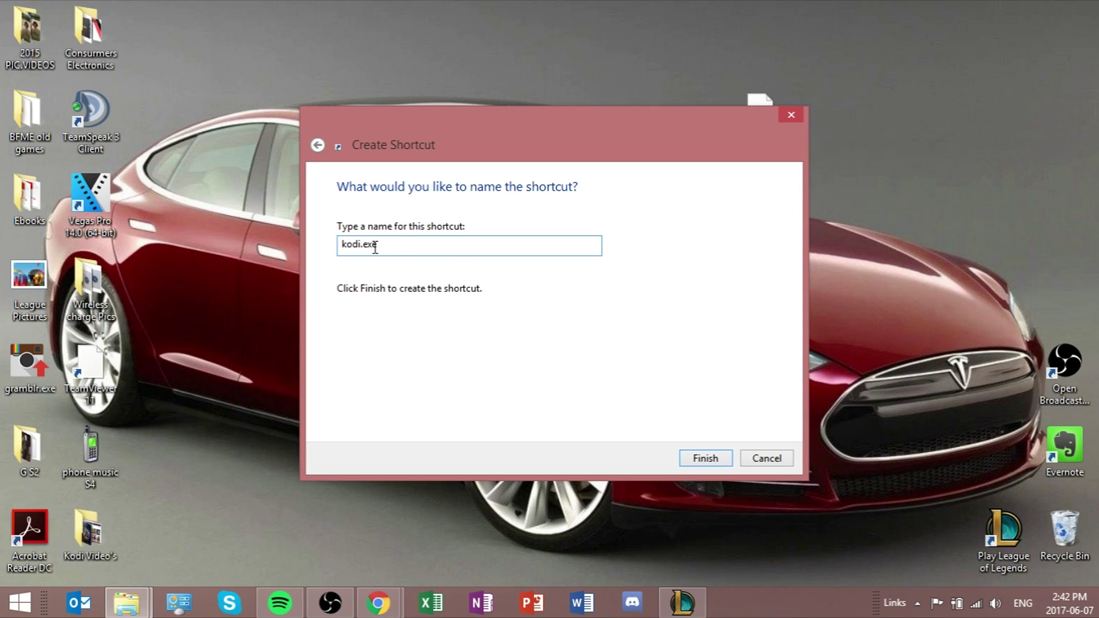
pyautogui.moveTo(386, 250); pyautogui.dragTo(368, 252)
pyautogui.press('BackSpace')
pyautogui.click(695, 458)
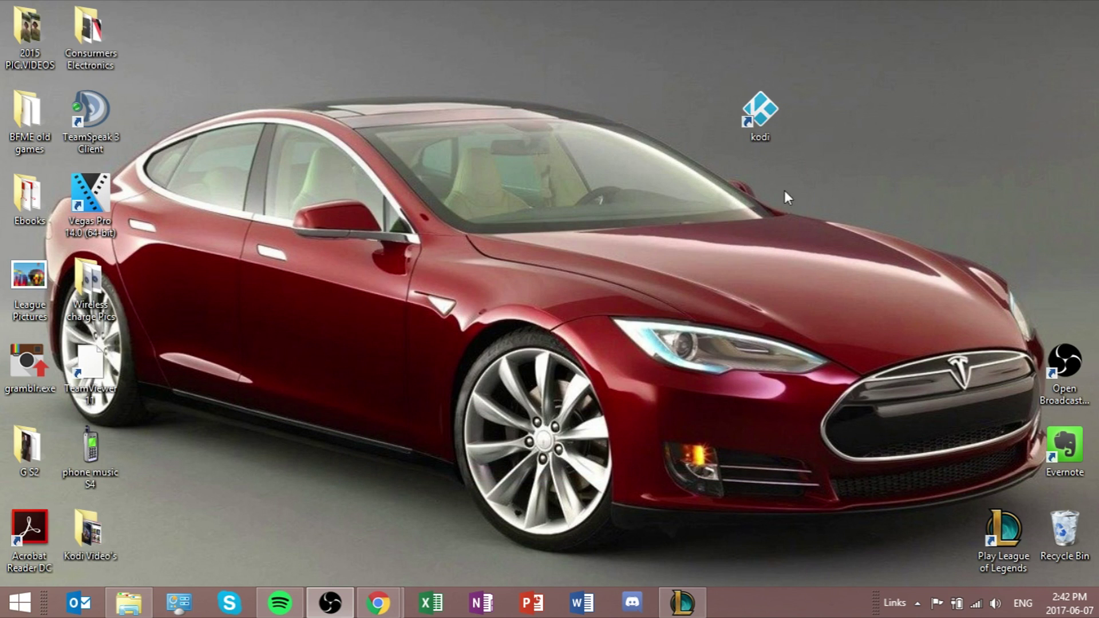
pyautogui.moveTo(760, 111); pyautogui.dragTo(1069, 50)
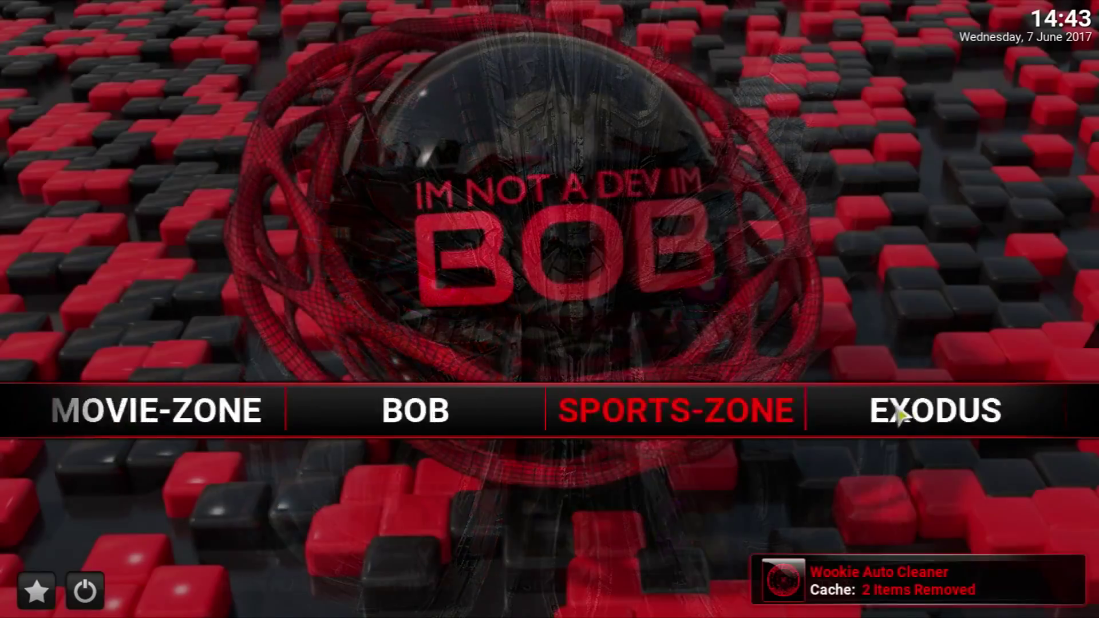
# In Kodi's system settings, open the available add-on updates, look through them and update all add-ons
pyautogui.moveTo(621, 402)
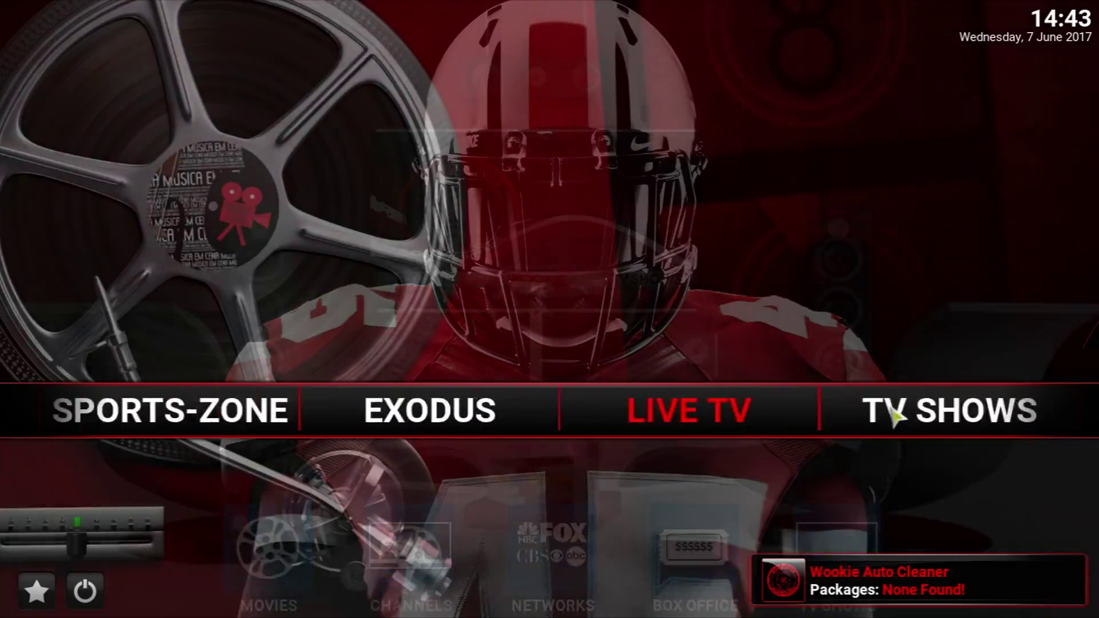
pyautogui.moveTo(916, 418)
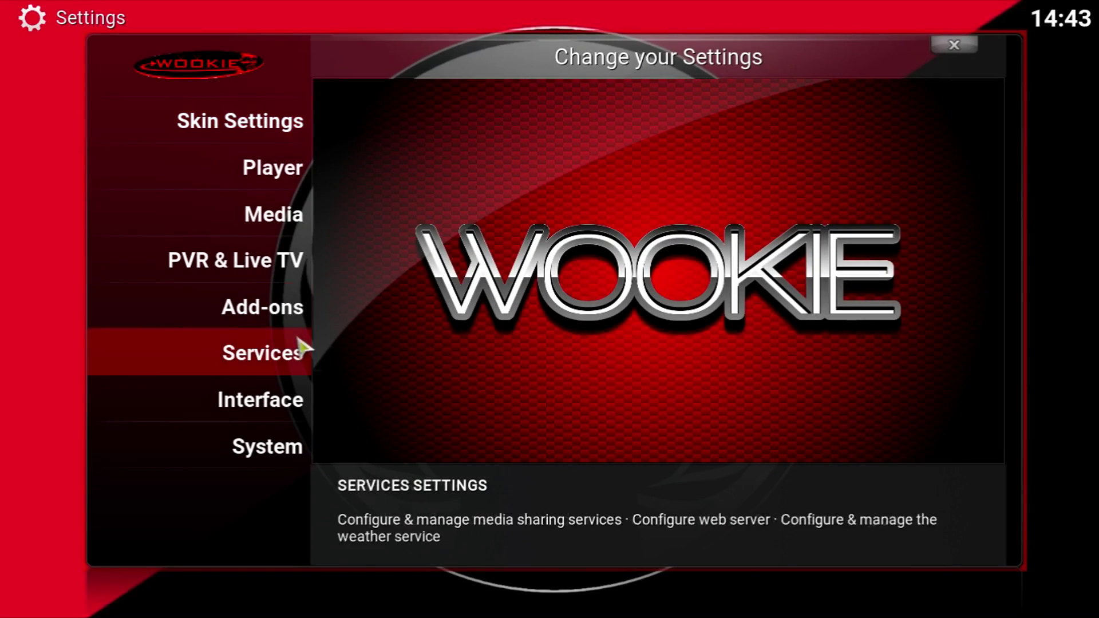
pyautogui.click(245, 316)
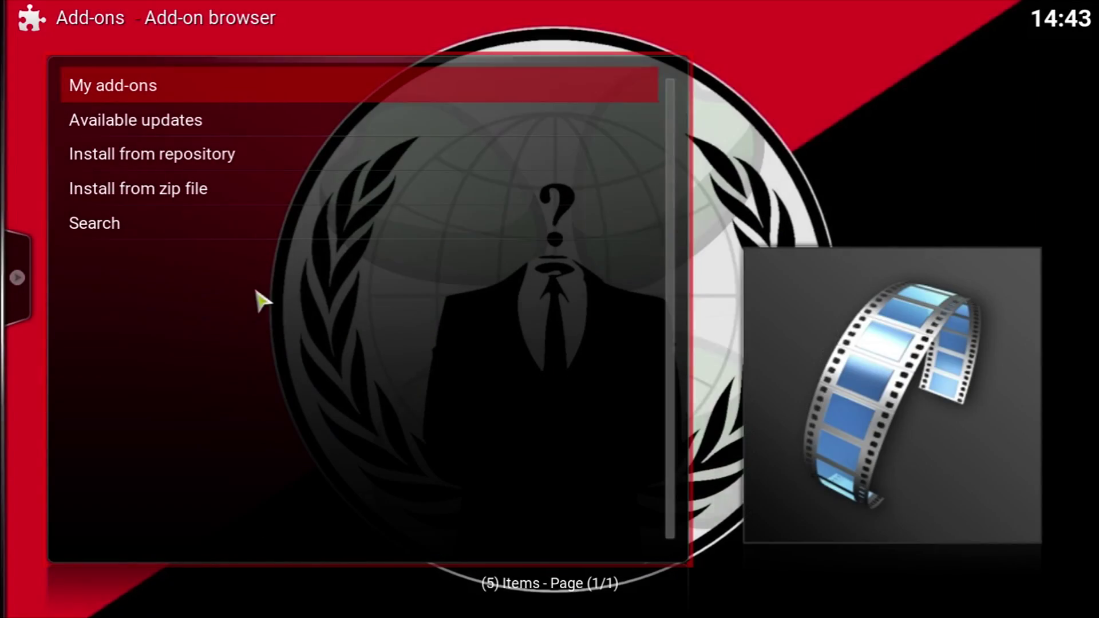
pyautogui.click(145, 128)
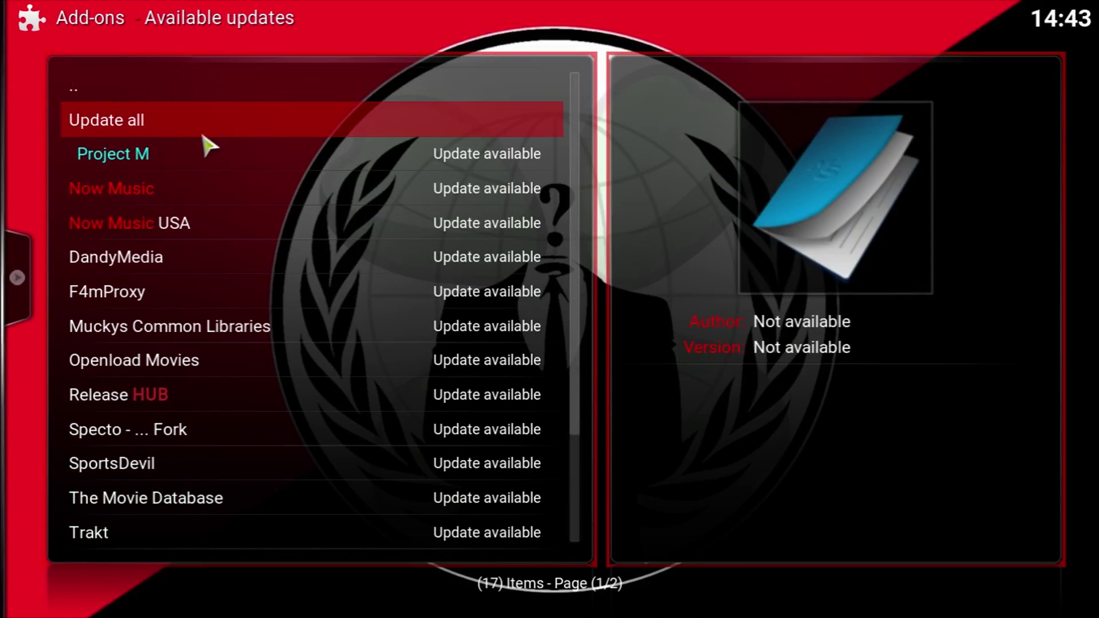
pyautogui.scroll(-4, 319, 302)
pyautogui.scroll(4, 314, 302)
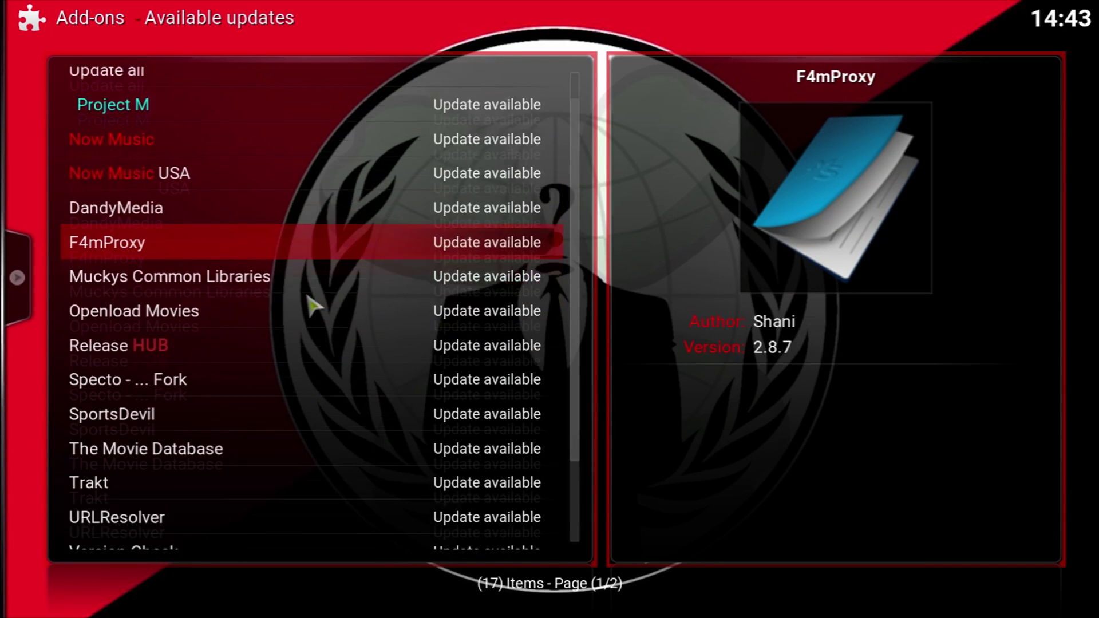
pyautogui.click(137, 122)
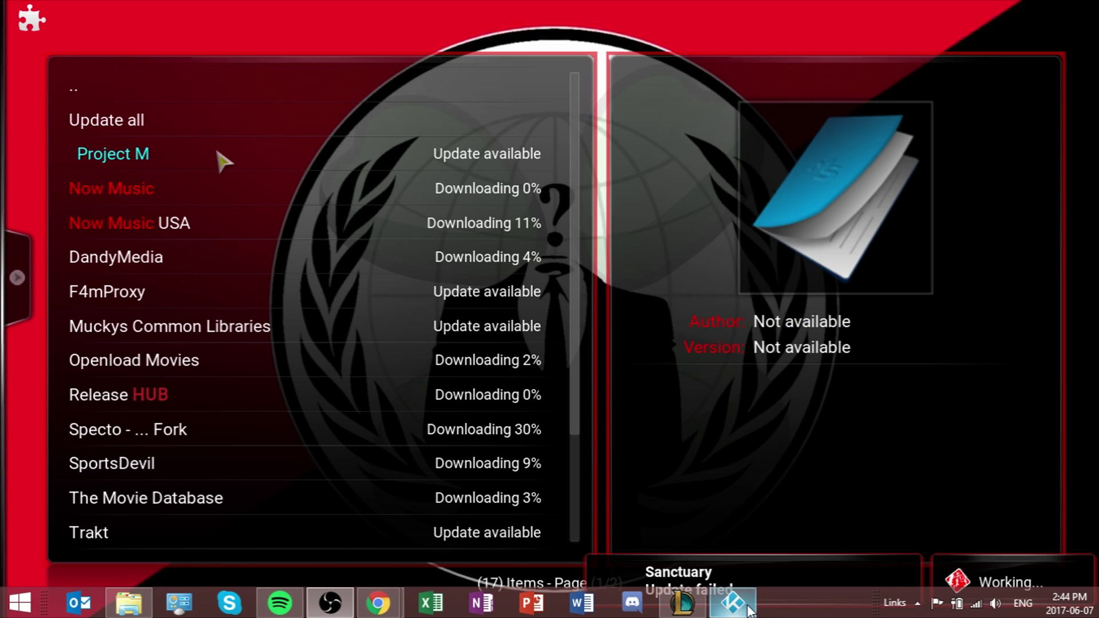
# Force the unresponsive Kodi to close and cancel the check for a solution to the problem
pyautogui.rightClick(735, 604)
pyautogui.click(703, 562)
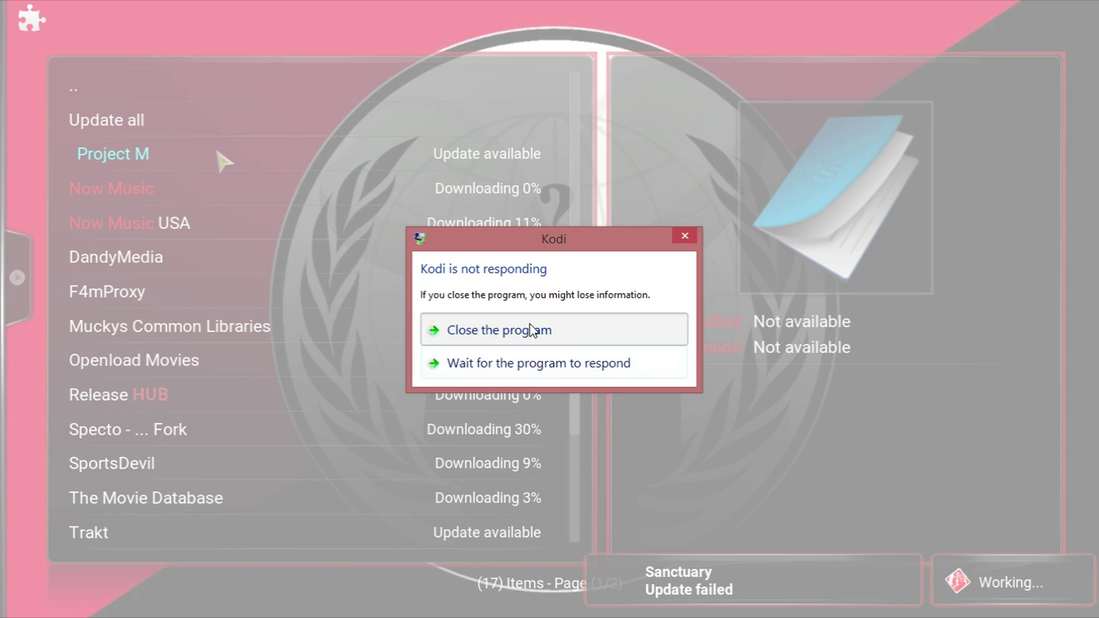
pyautogui.click(471, 326)
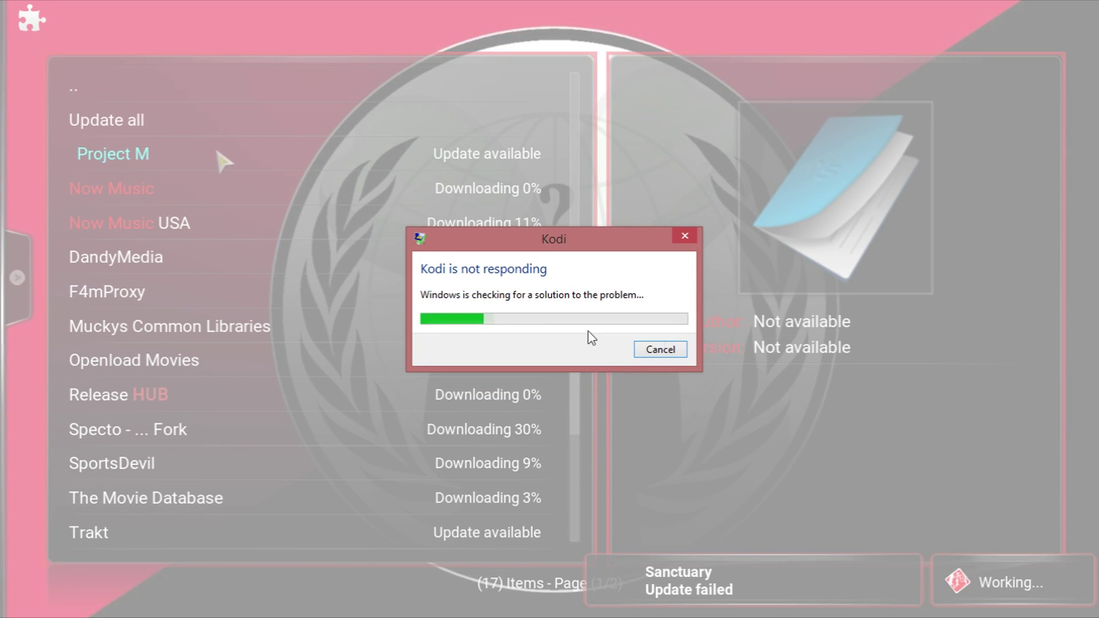
pyautogui.click(668, 346)
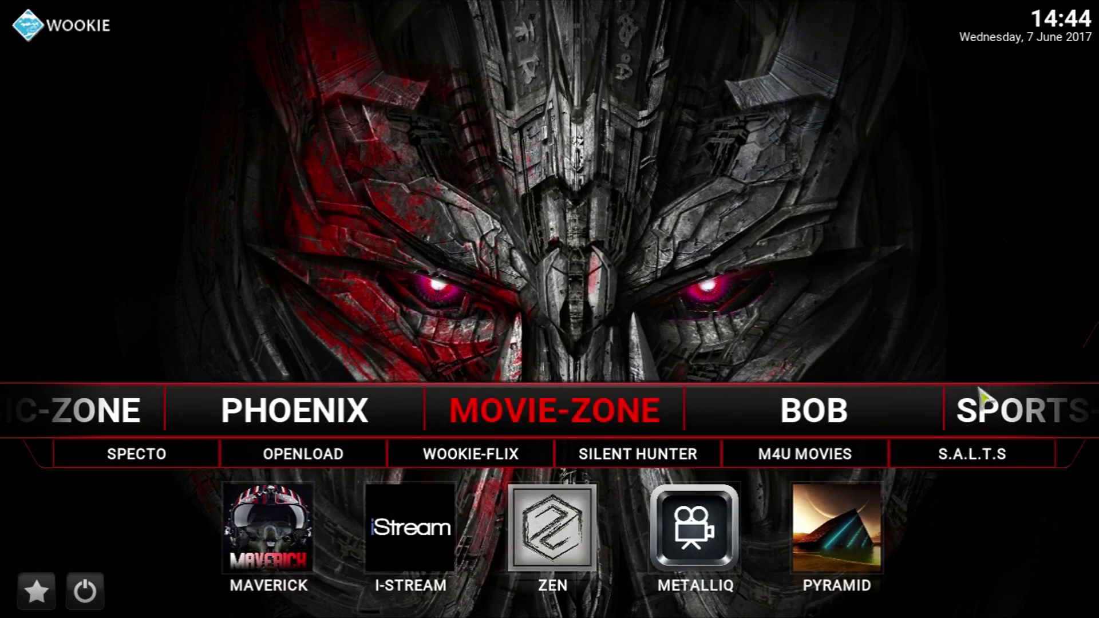
# Check the available add-on updates through Kodi's system settings again and return to the add-on browser
pyautogui.scroll(-3, 993, 422)
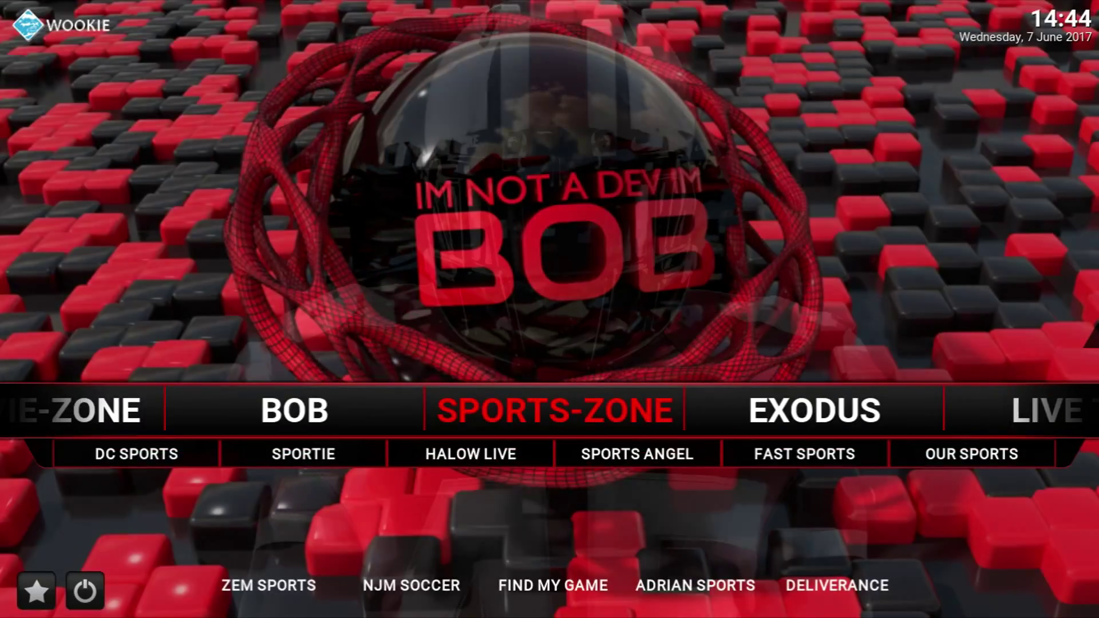
pyautogui.scroll(-3, 982, 422)
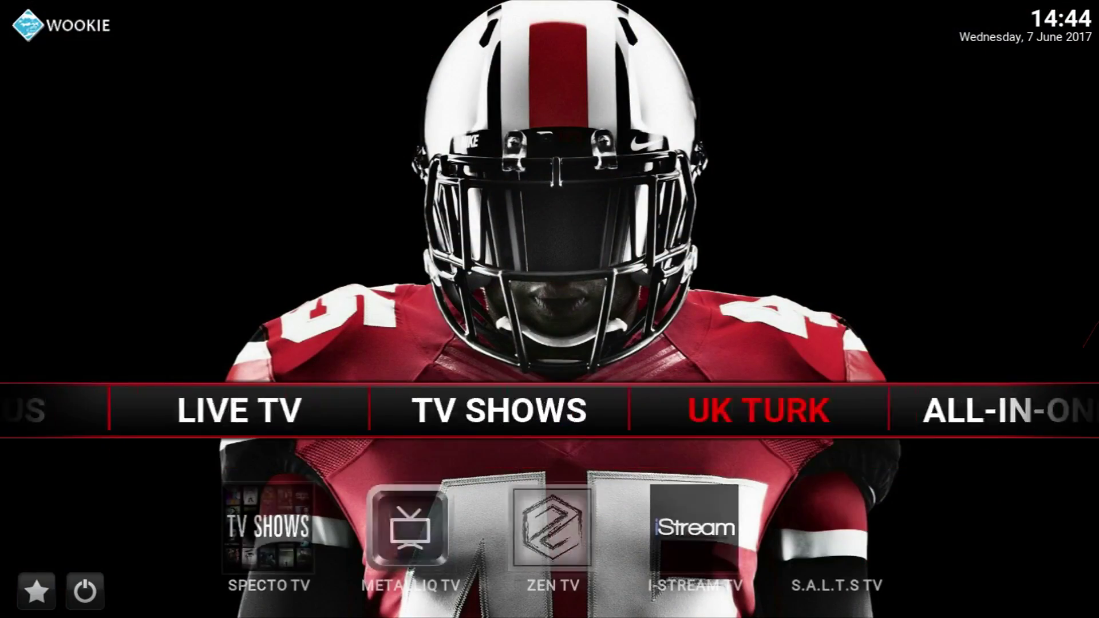
pyautogui.scroll(-3, 952, 445)
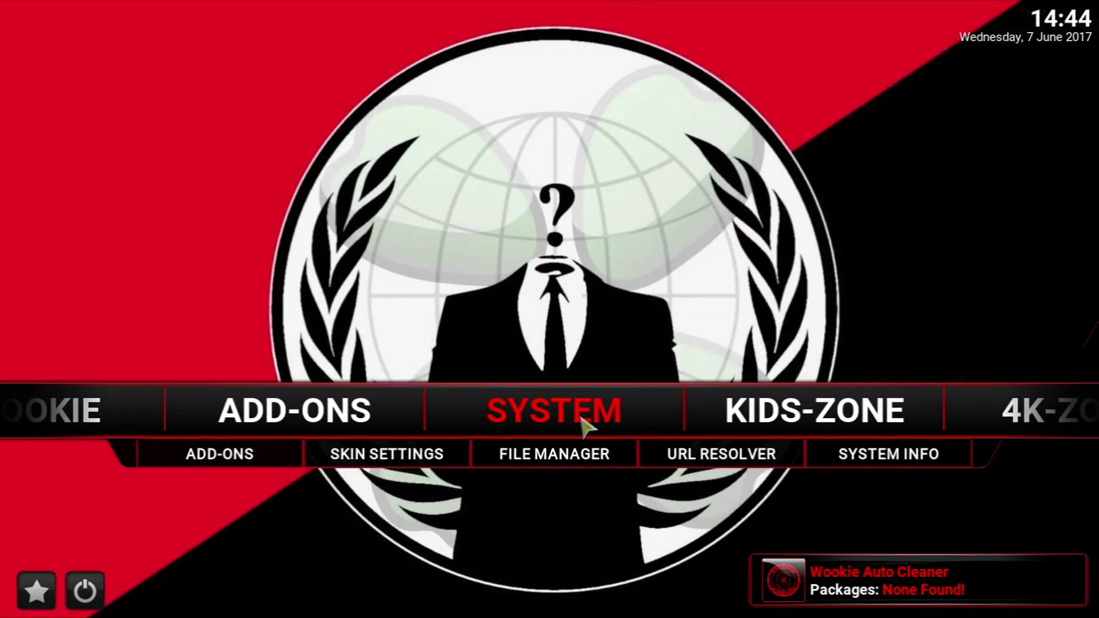
pyautogui.click(582, 387)
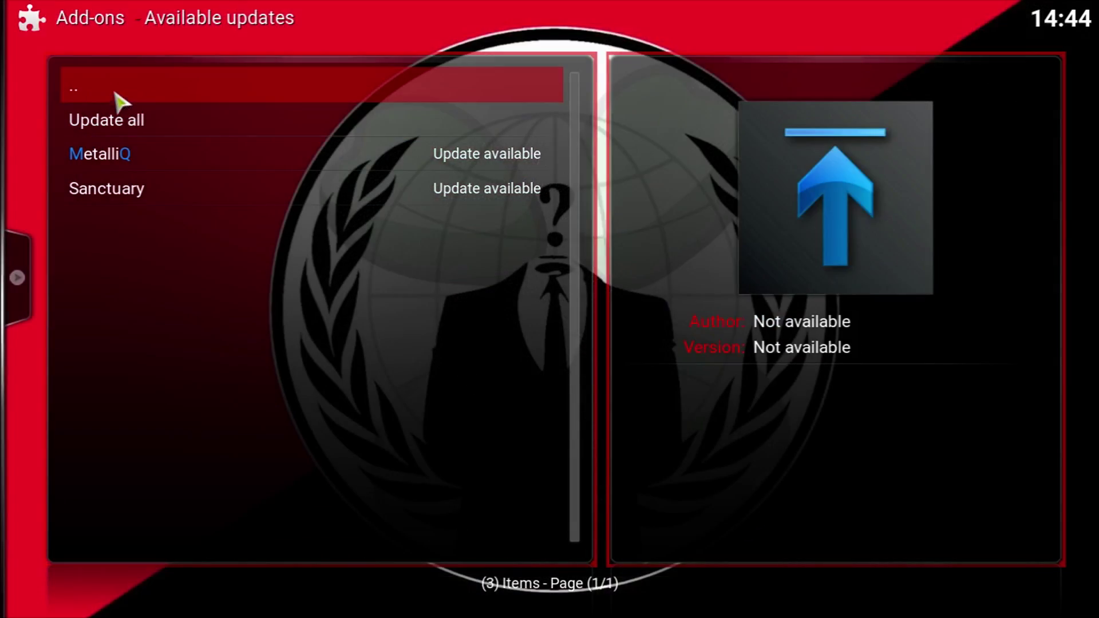
pyautogui.click(115, 95)
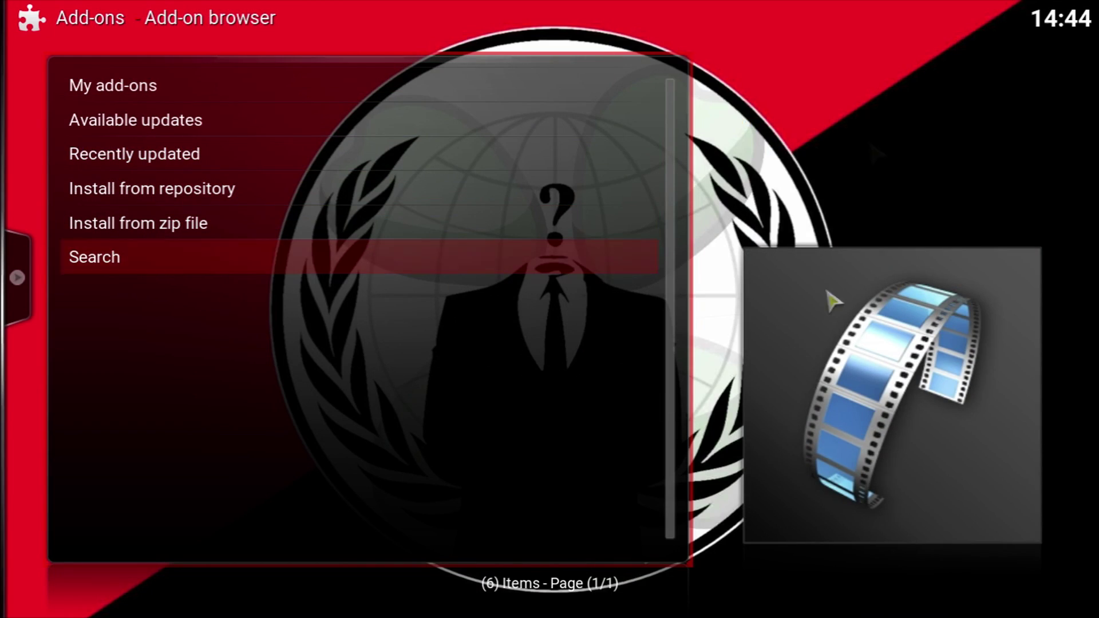
# Return from the add-on browser to the home screen and move past Kids-Zone, 4K-Zone and Music-Zone to the Movie-Zone section
pyautogui.rightClick(878, 120)
pyautogui.rightClick(964, 46)
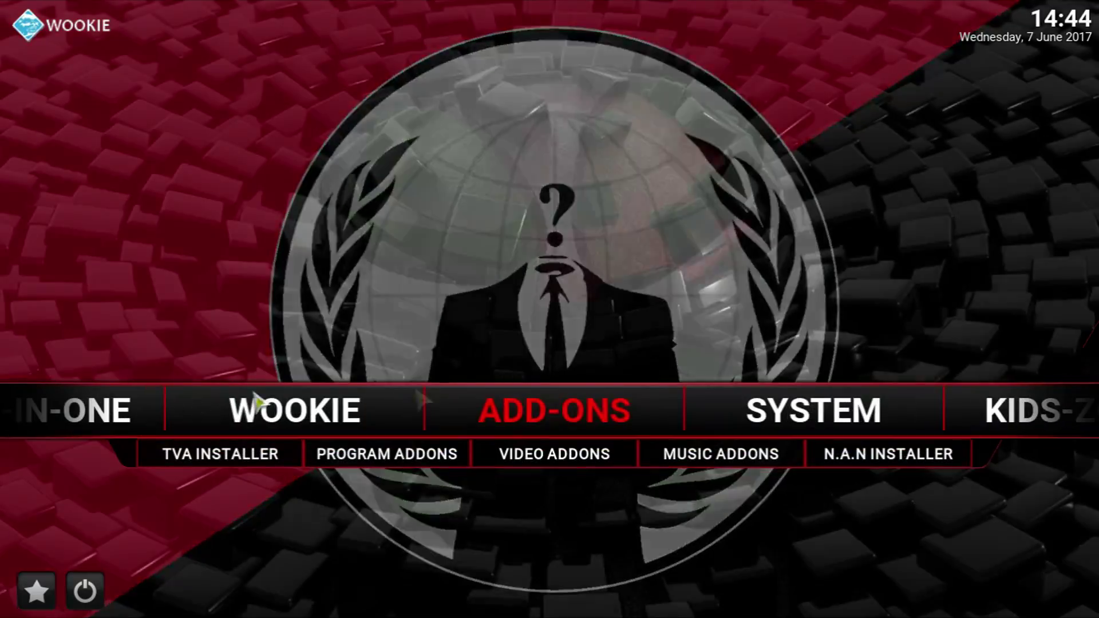
pyautogui.scroll(-4, 1040, 435)
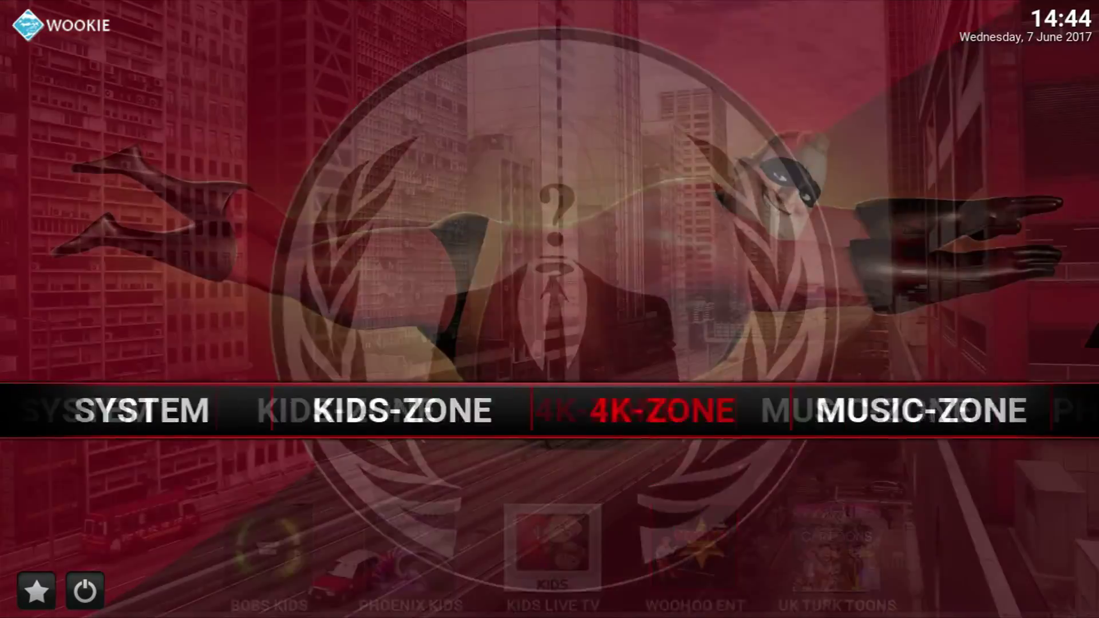
pyautogui.scroll(-1, 760, 422)
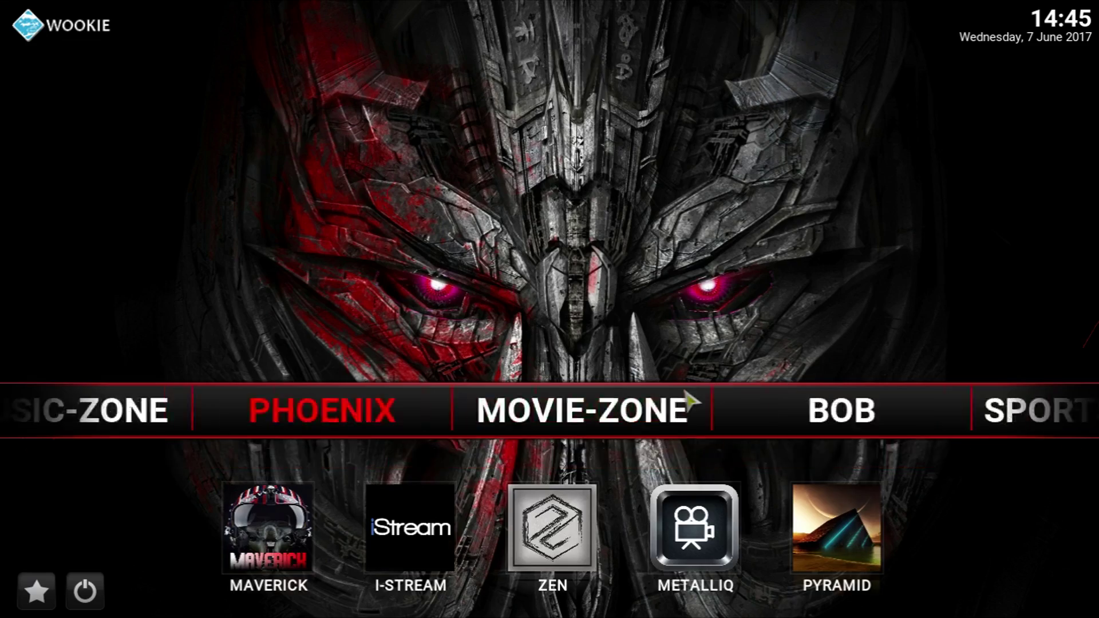
# Look through the shortcuts in the Bob, Movie-Zone, Sports-Zone, Exodus, Live TV, TV Shows, UK Turk, Add-ons and System sections of the home menu
pyautogui.click(818, 412)
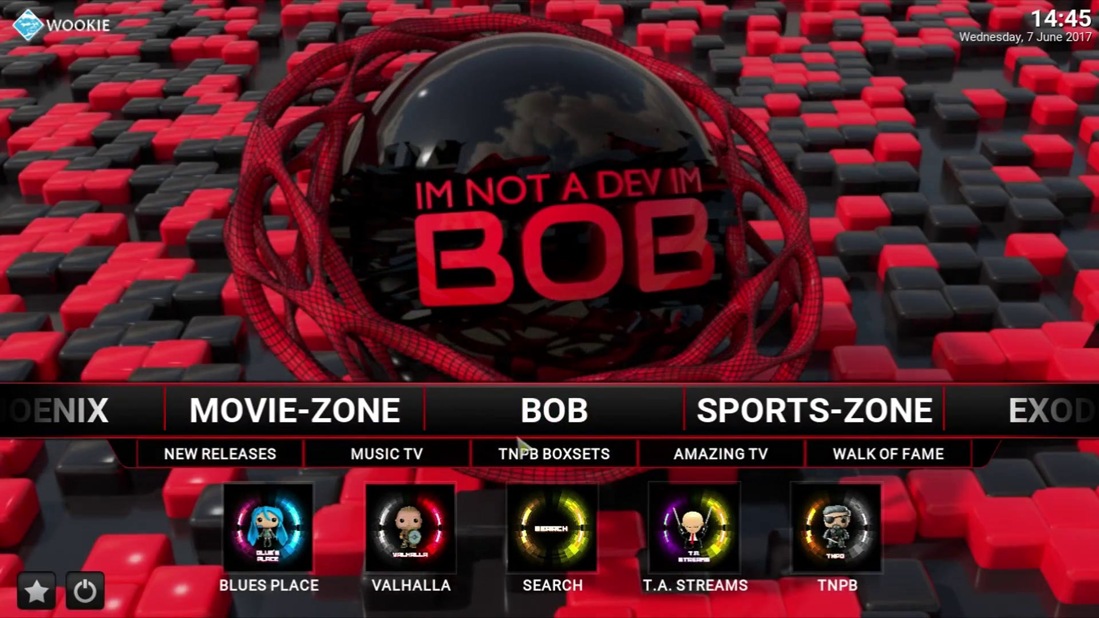
pyautogui.click(313, 423)
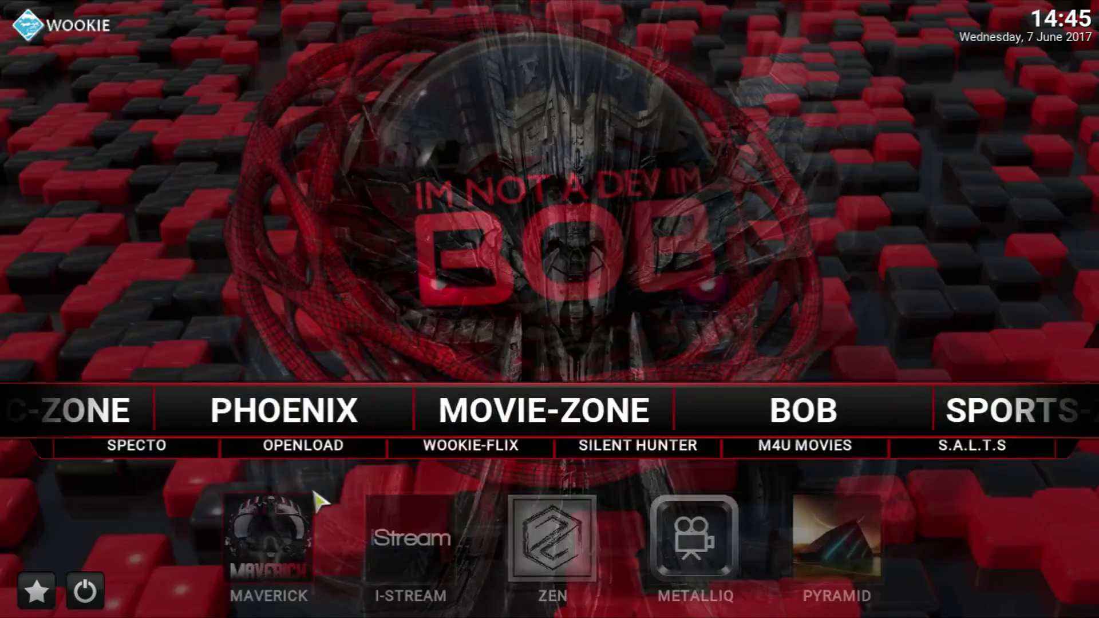
pyautogui.click(814, 410)
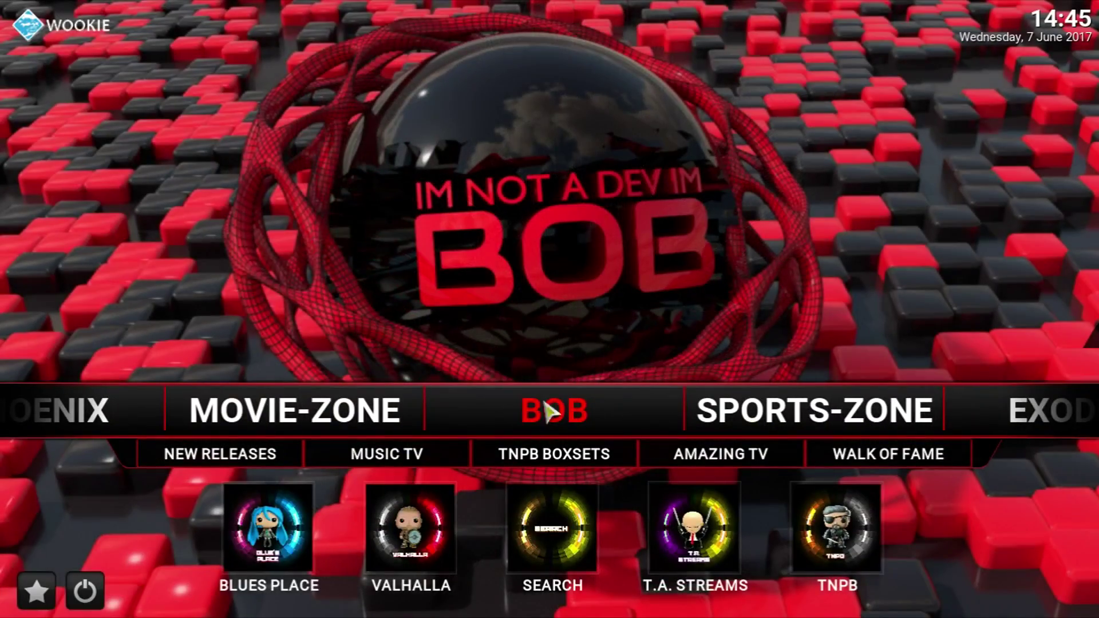
pyautogui.click(752, 424)
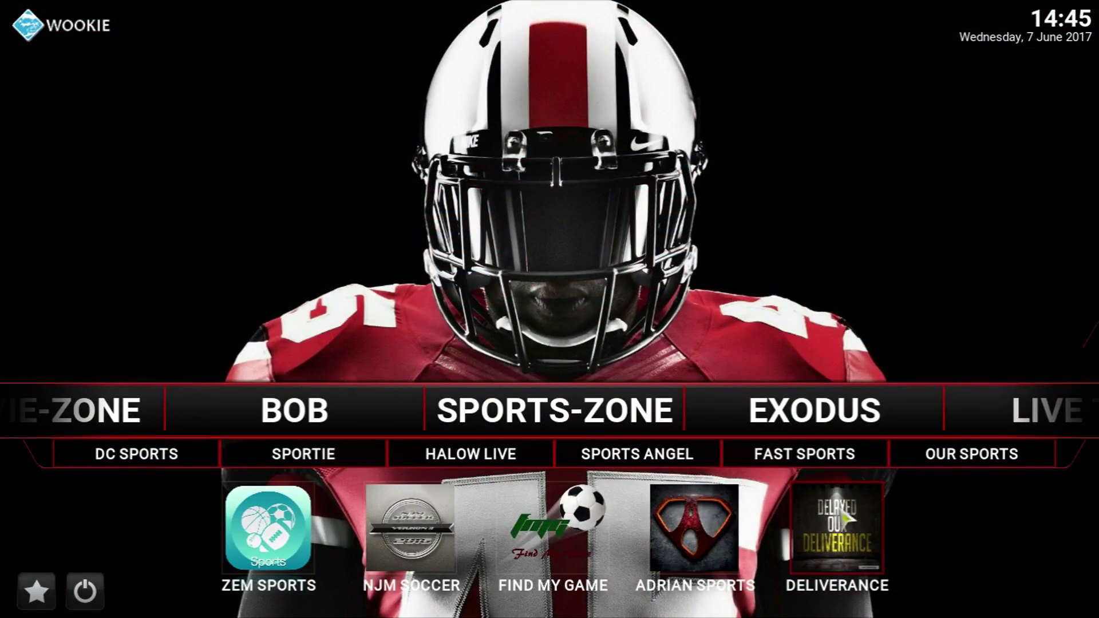
pyautogui.click(841, 410)
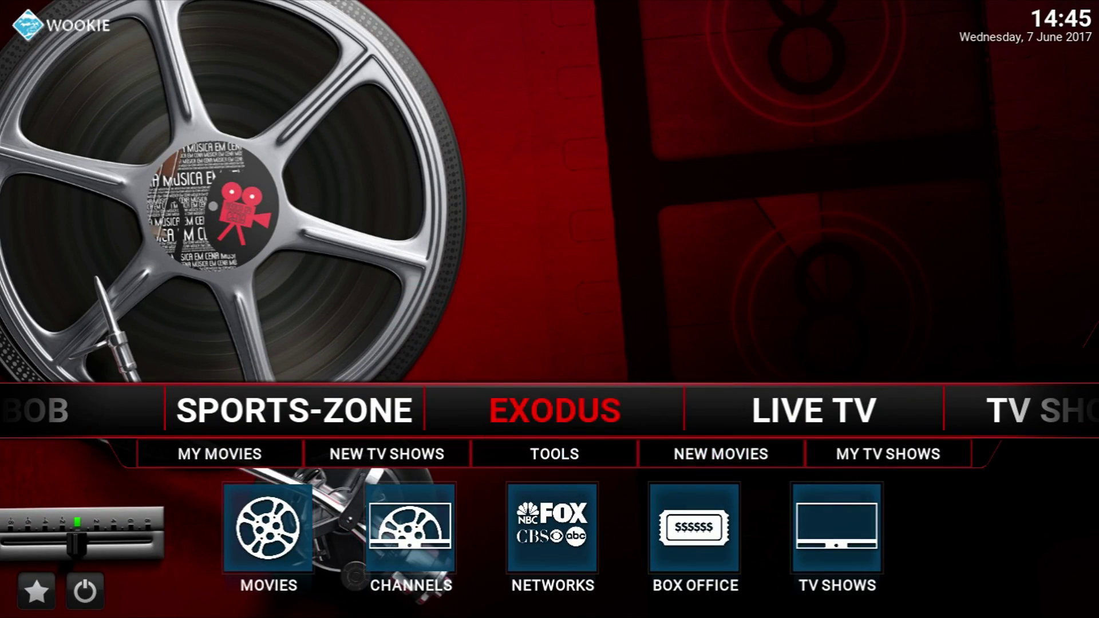
pyautogui.click(801, 412)
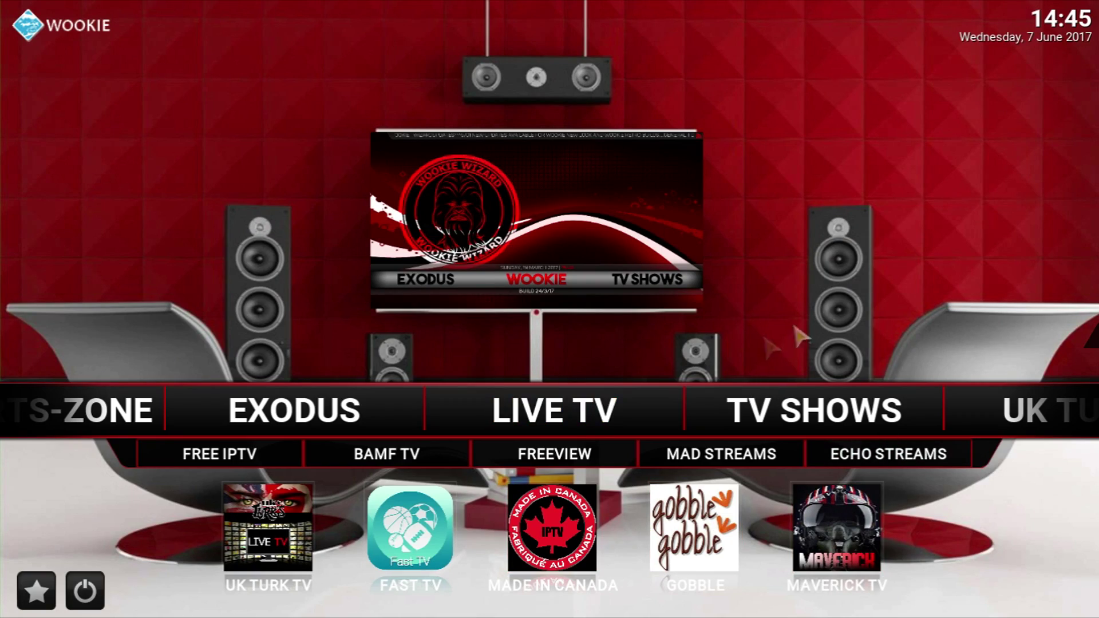
pyautogui.click(814, 411)
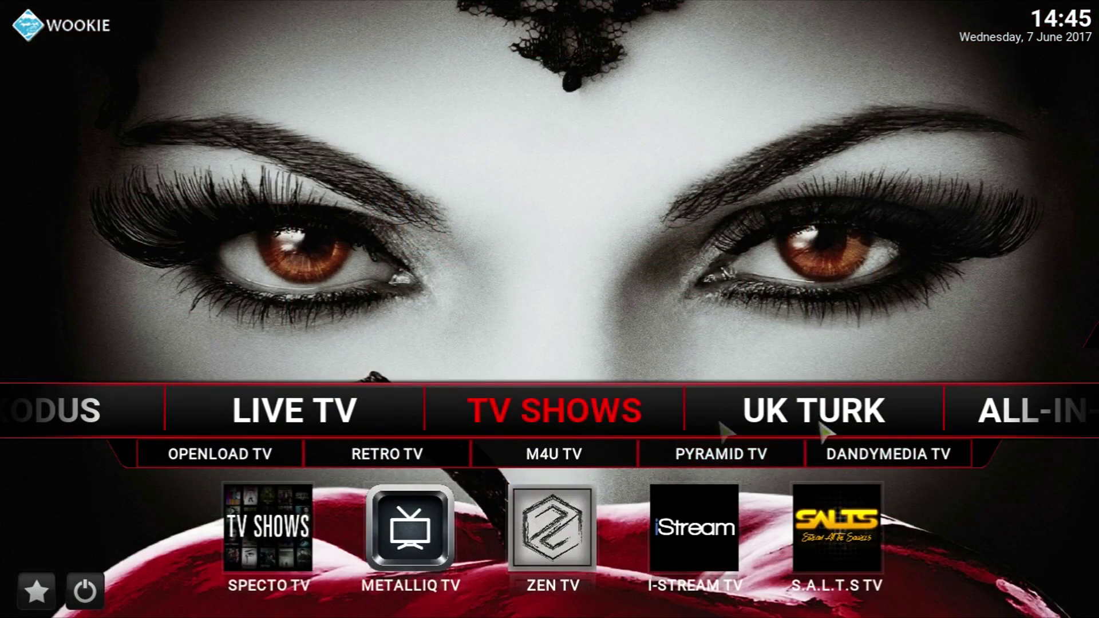
pyautogui.click(822, 429)
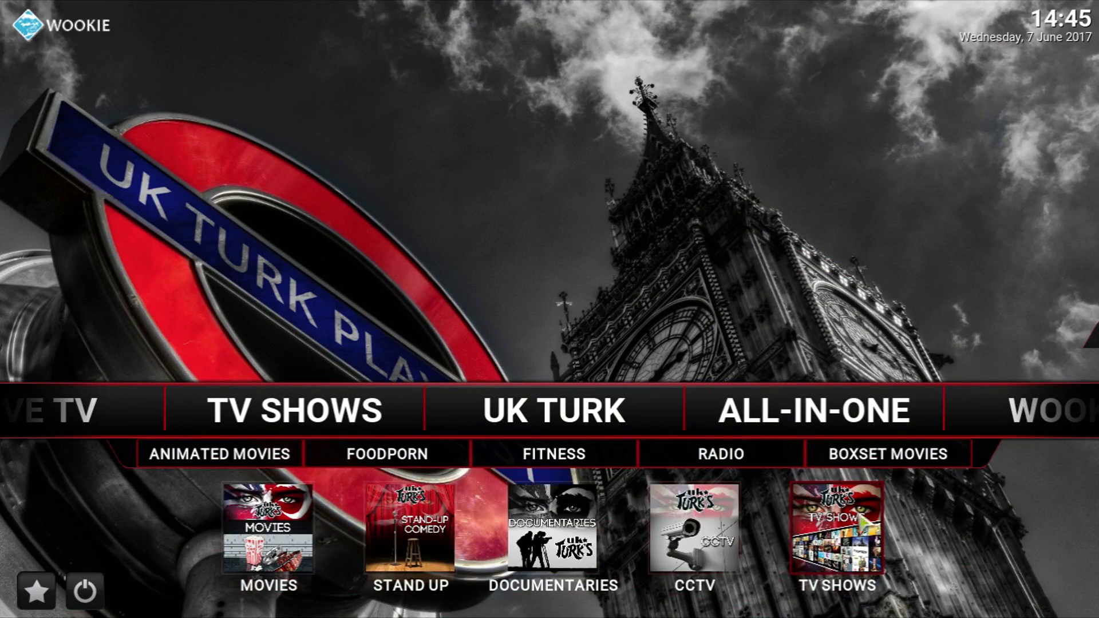
pyautogui.moveTo(954, 409)
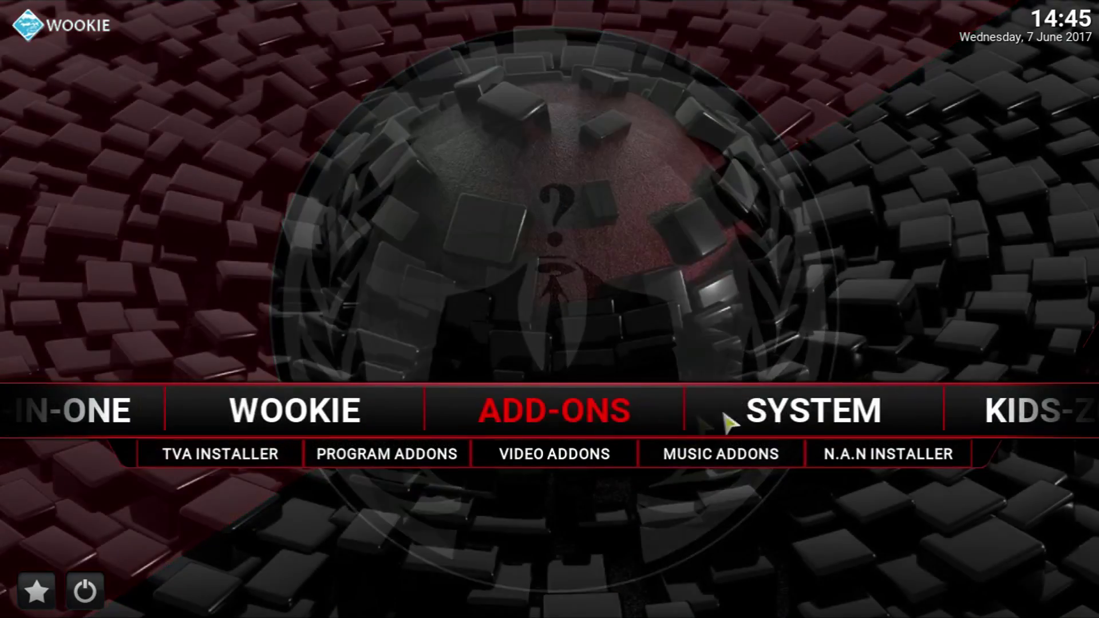
pyautogui.moveTo(730, 423)
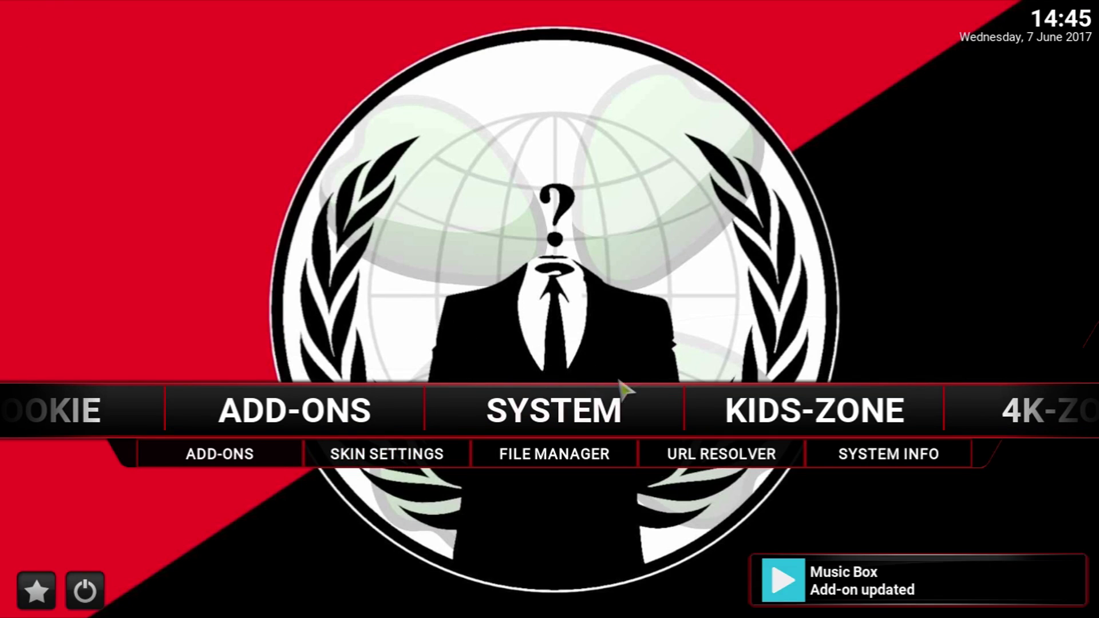
# Go to the Kids-Zone section and dismiss the Brettus And White Devil Streams message
pyautogui.click(851, 402)
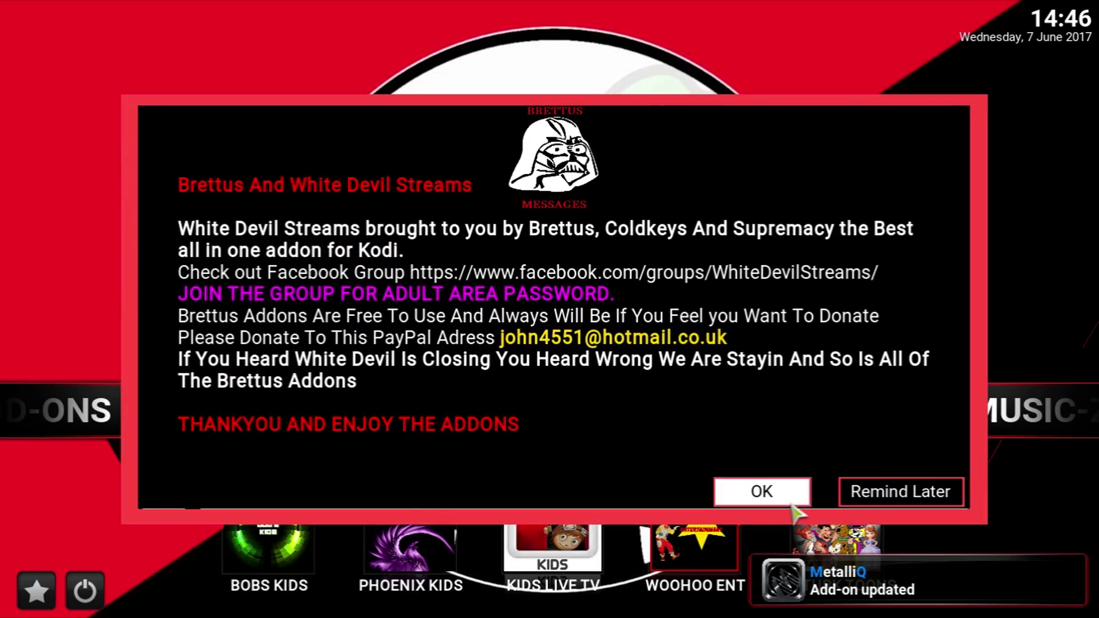
pyautogui.click(778, 504)
pyautogui.click(742, 503)
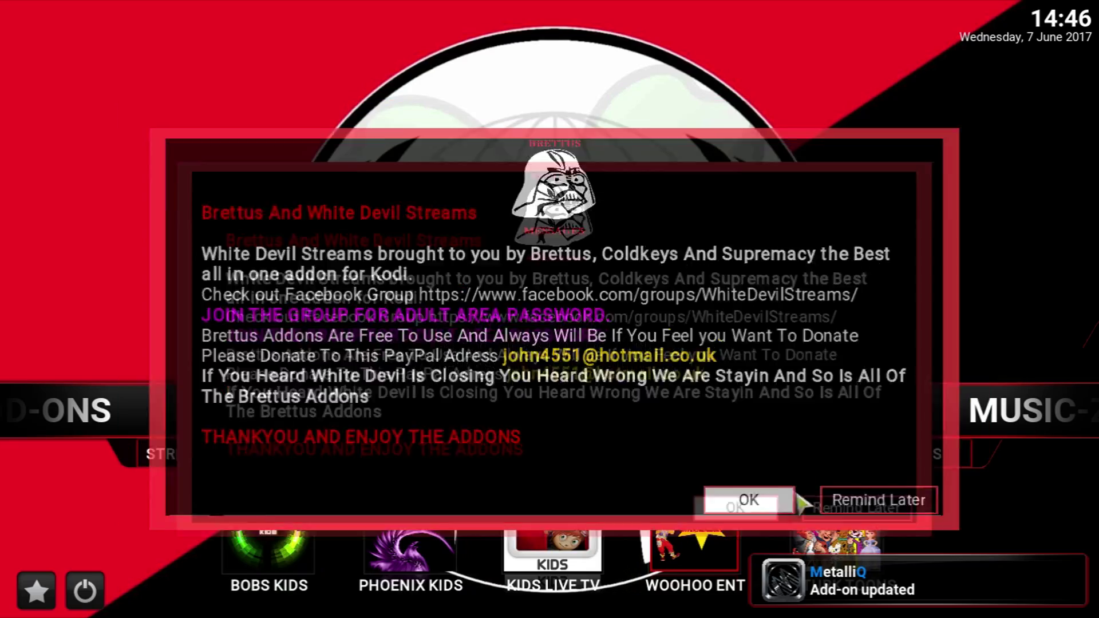